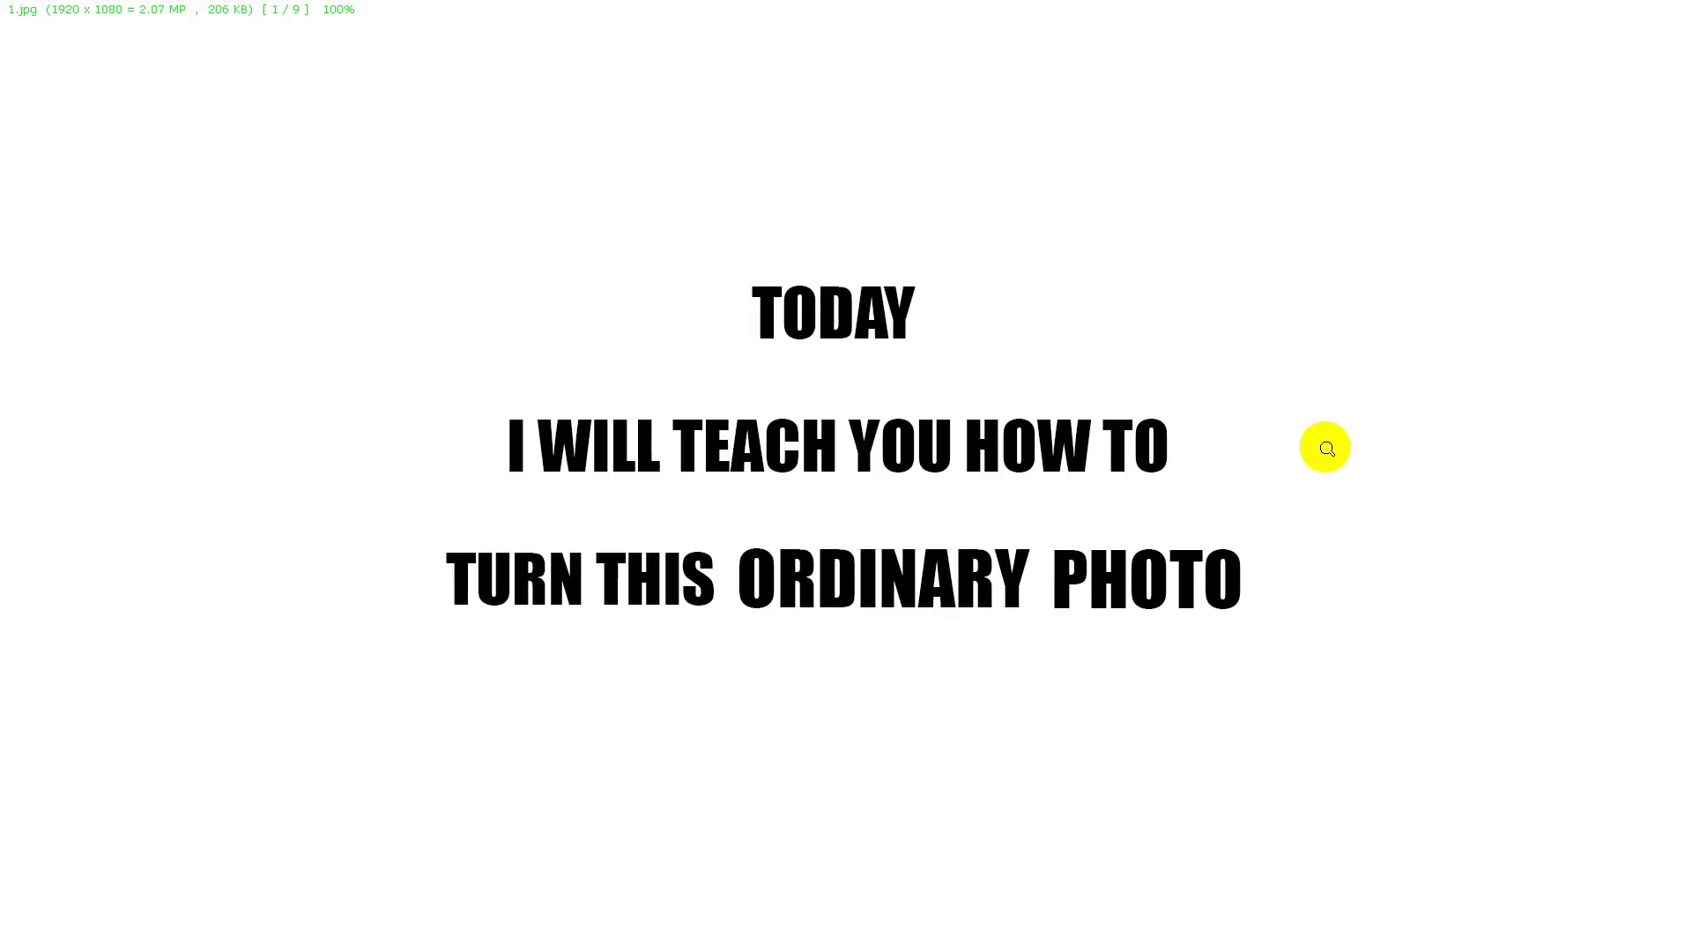
# Page past the intro slides and before/after comparison to the raw 6.NEF graffiti photo.
pyautogui.click(1348, 467)
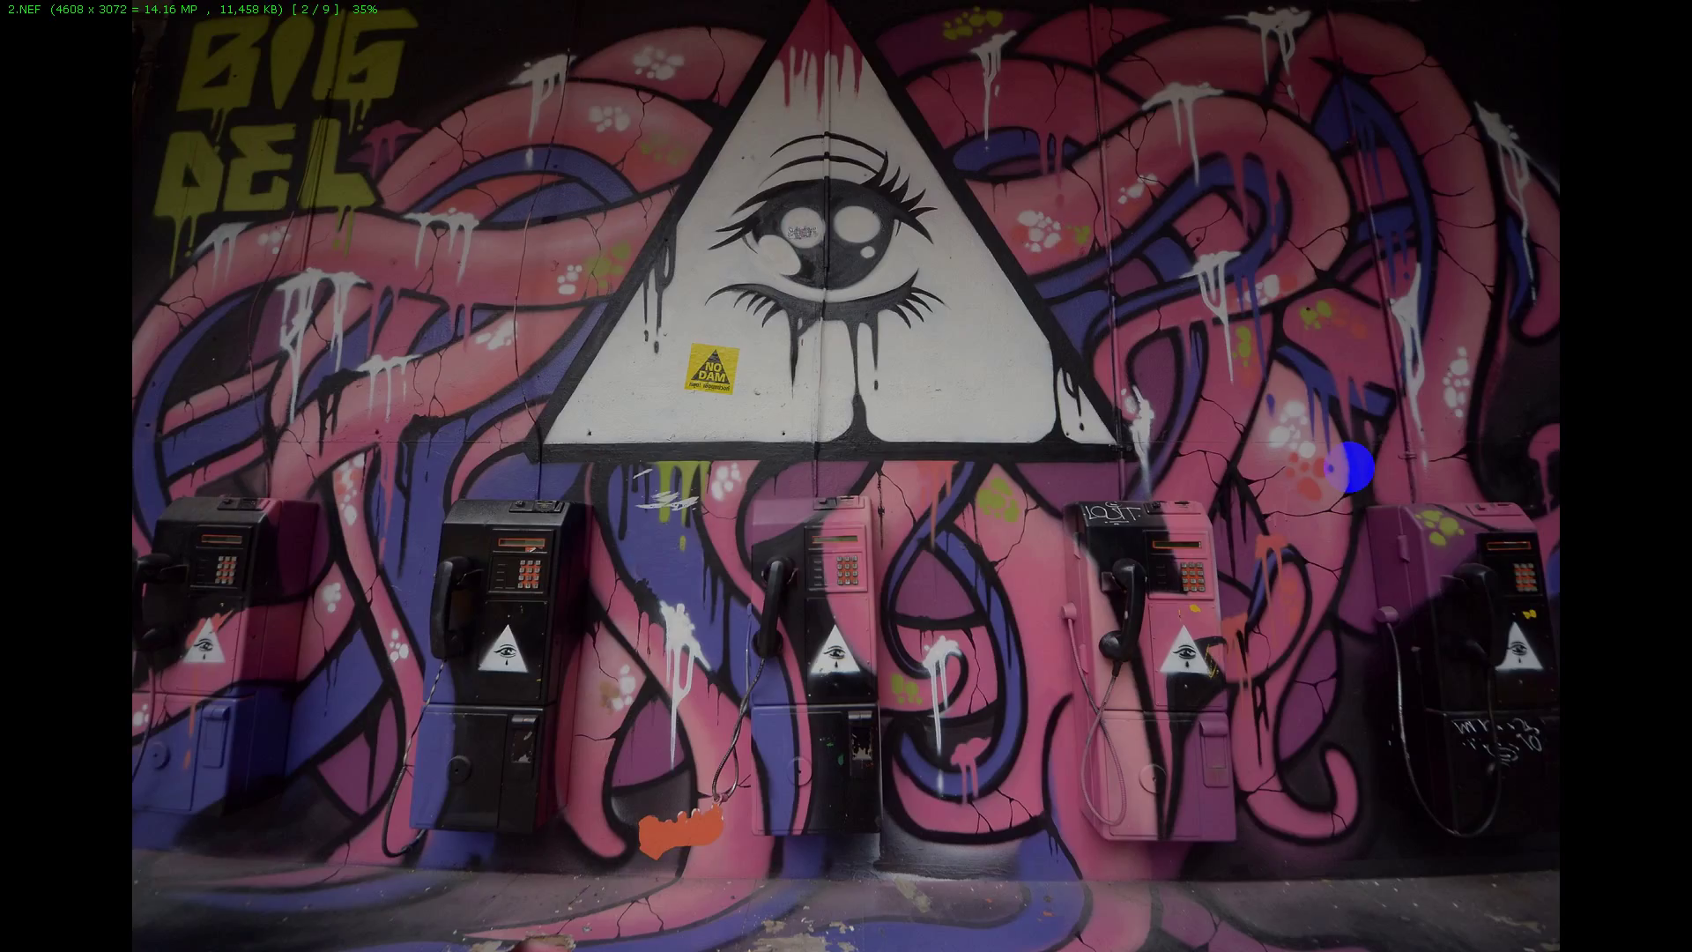
pyautogui.click(1348, 467)
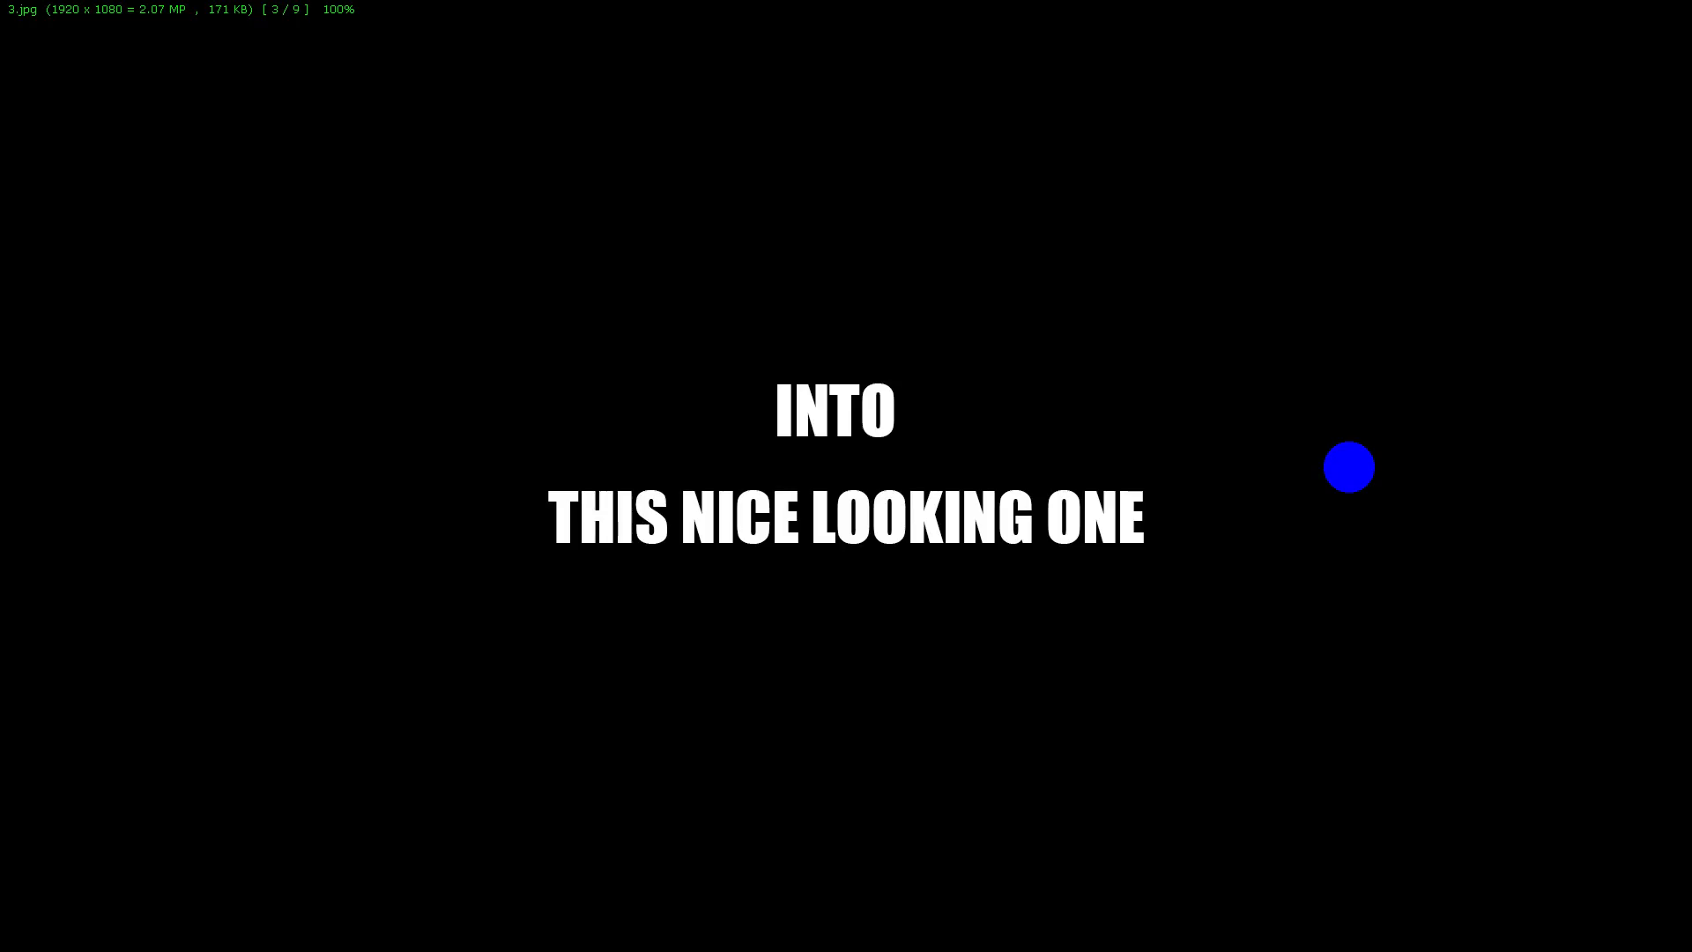
pyautogui.click(1350, 467)
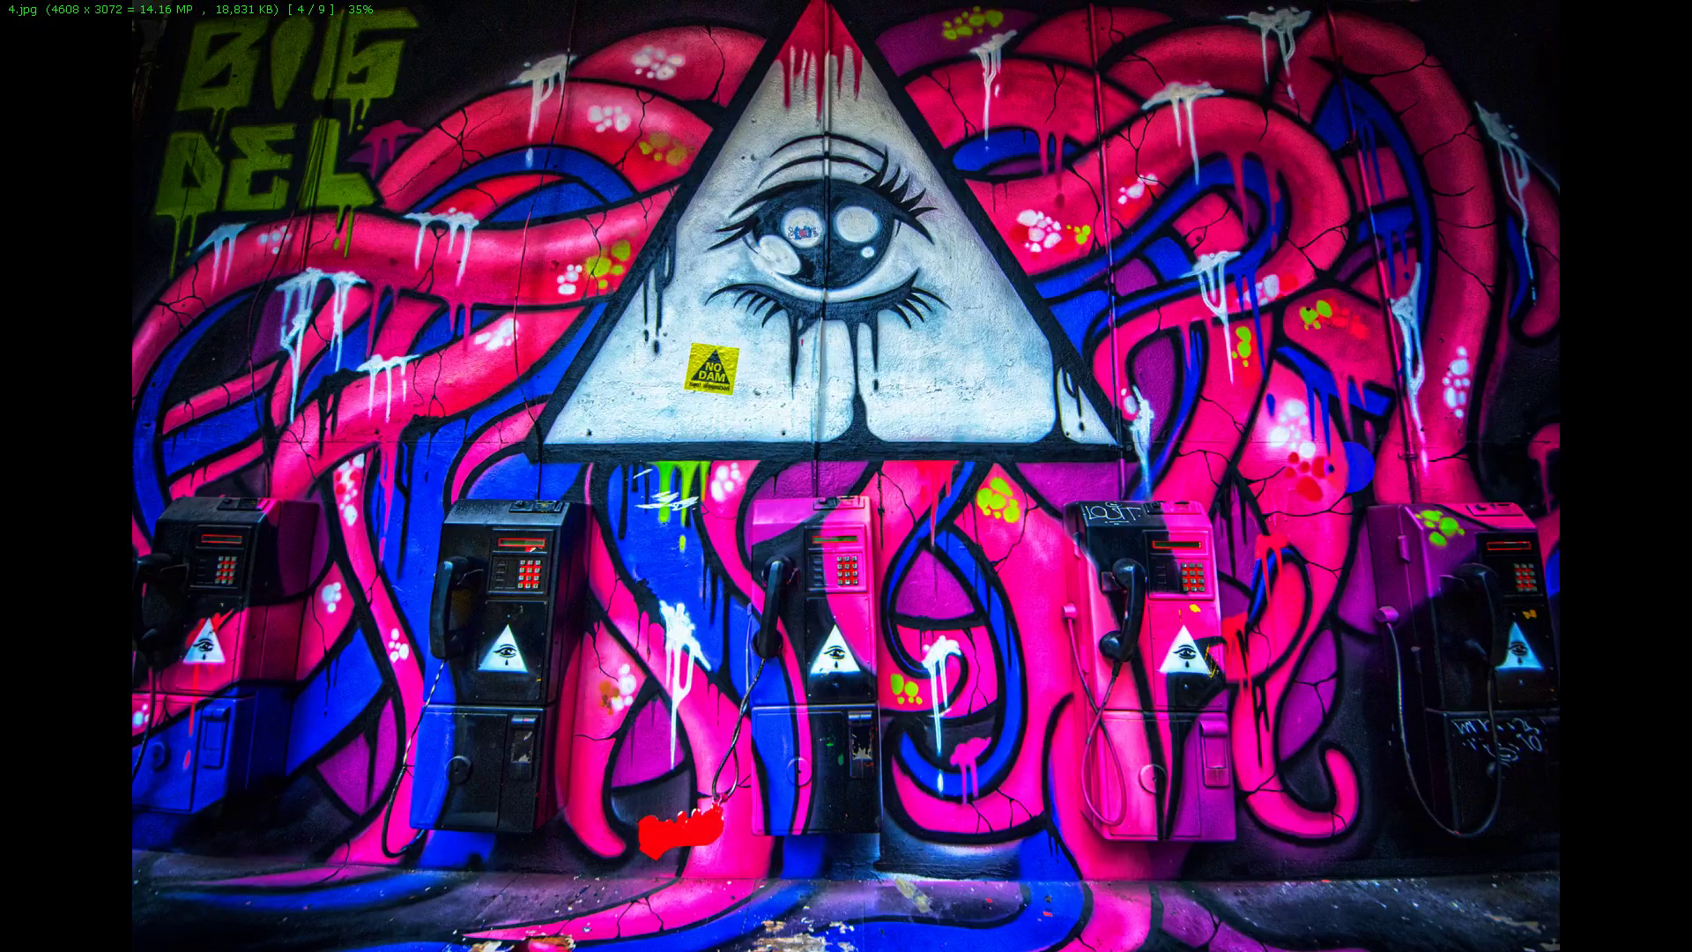
pyautogui.click(1351, 468)
pyautogui.click(1348, 467)
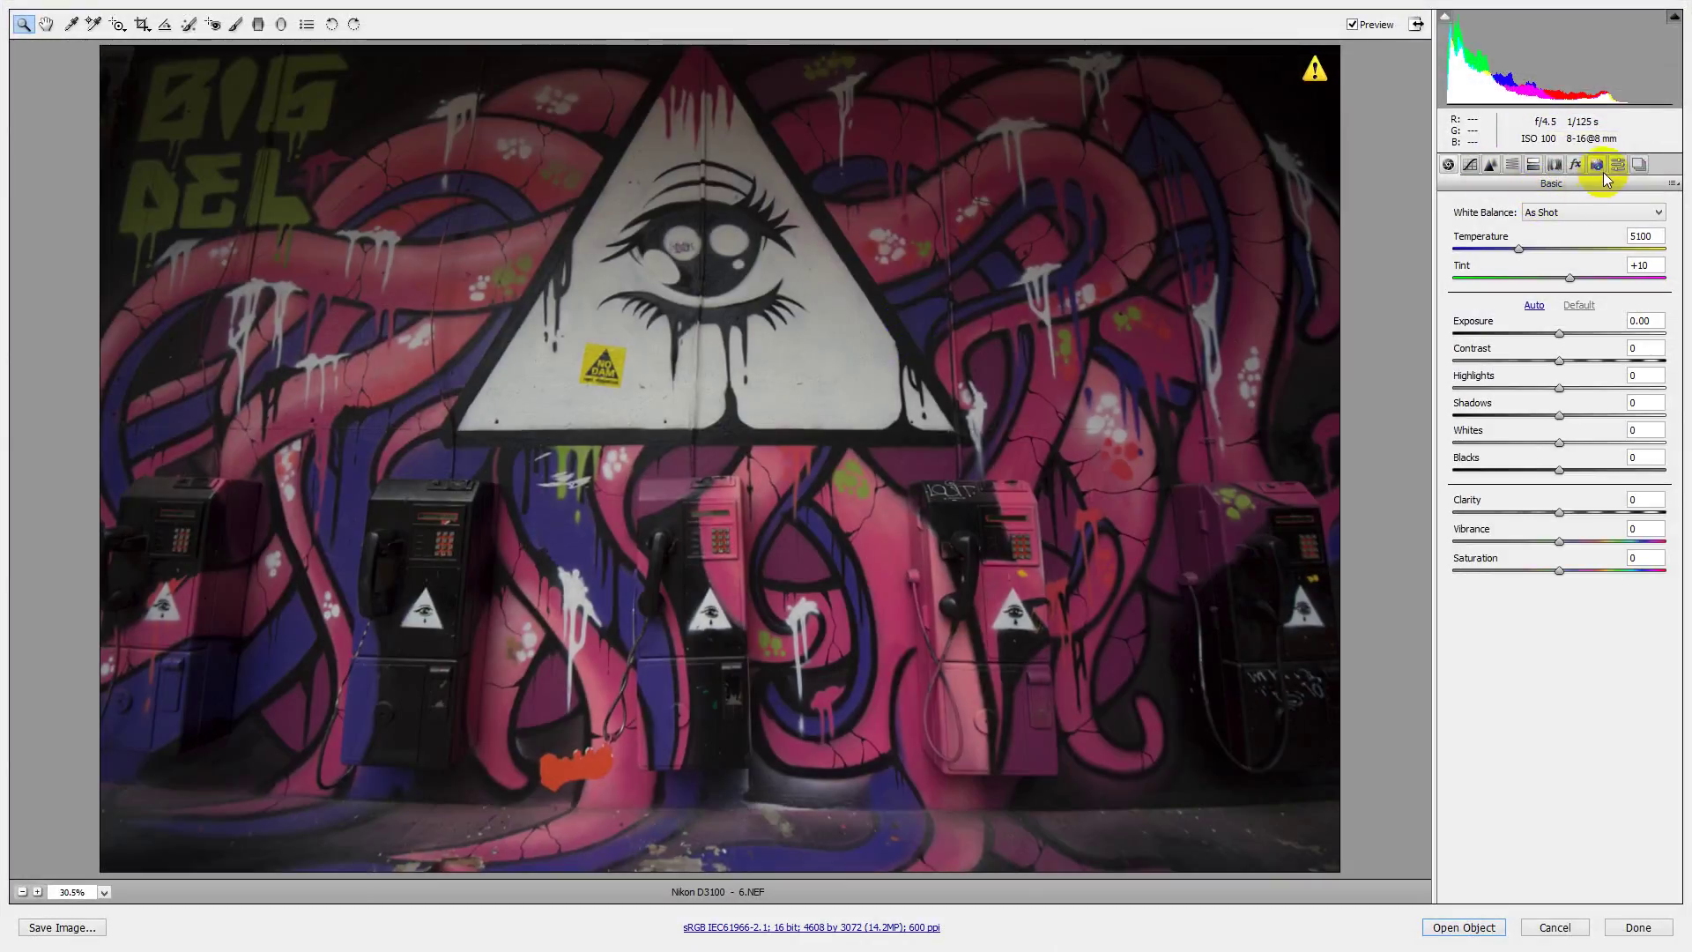
# Switch the Camera Calibration profile to Camera Neutral.
pyautogui.click(1596, 164)
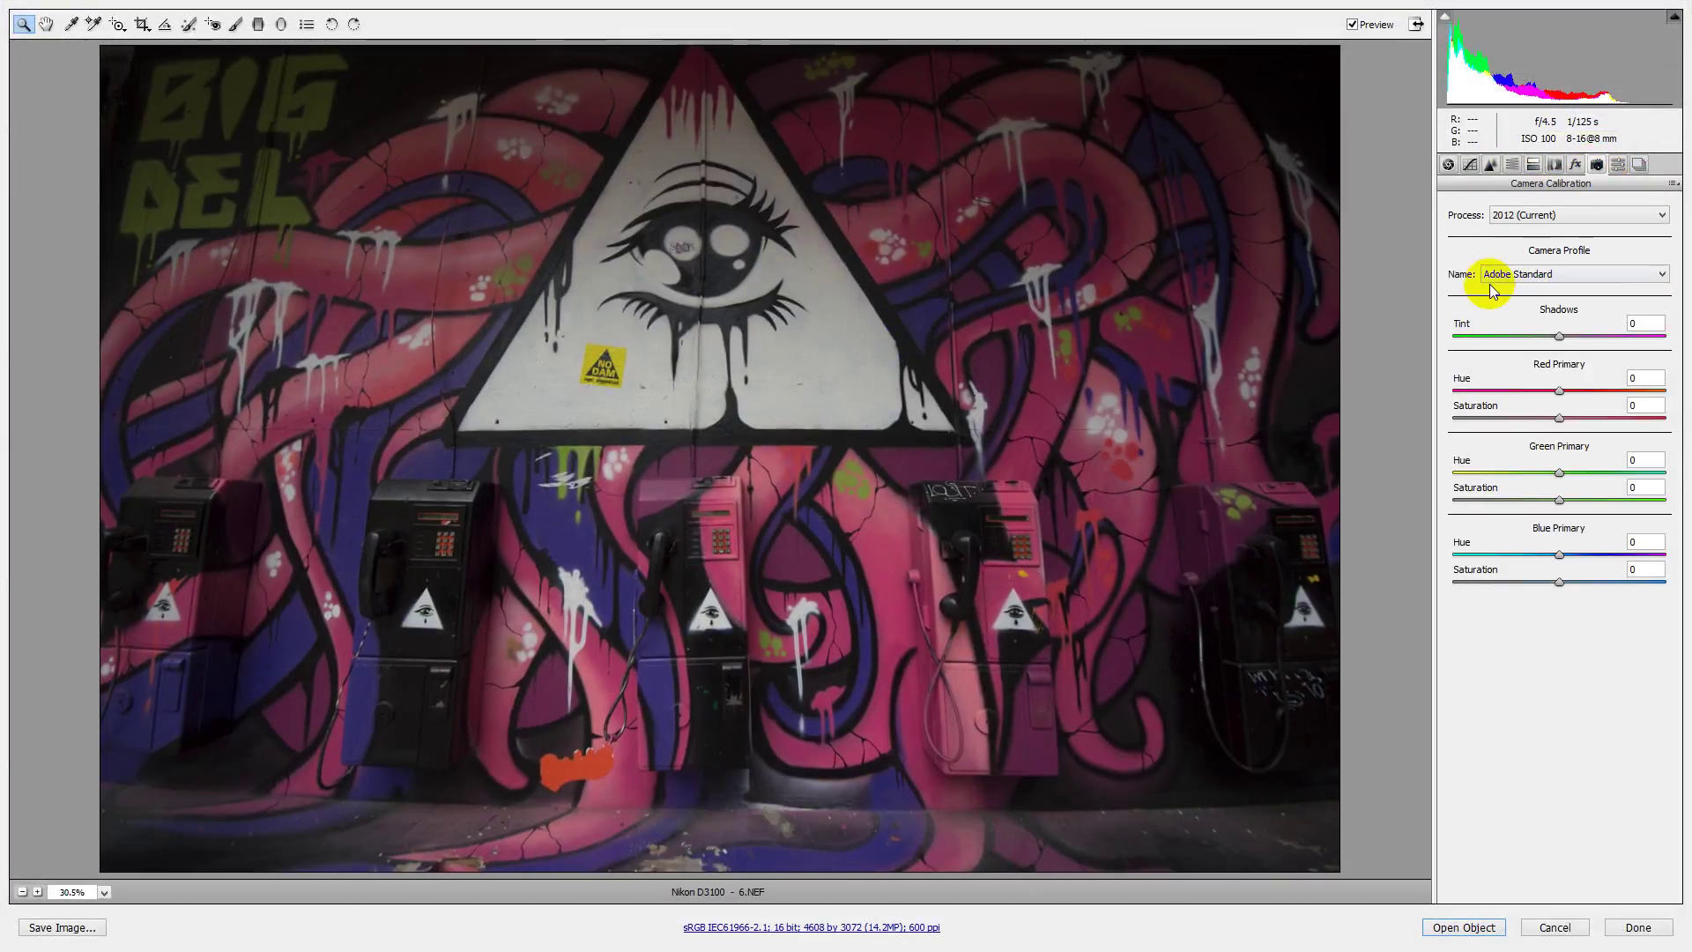
pyautogui.click(1533, 275)
pyautogui.click(1530, 314)
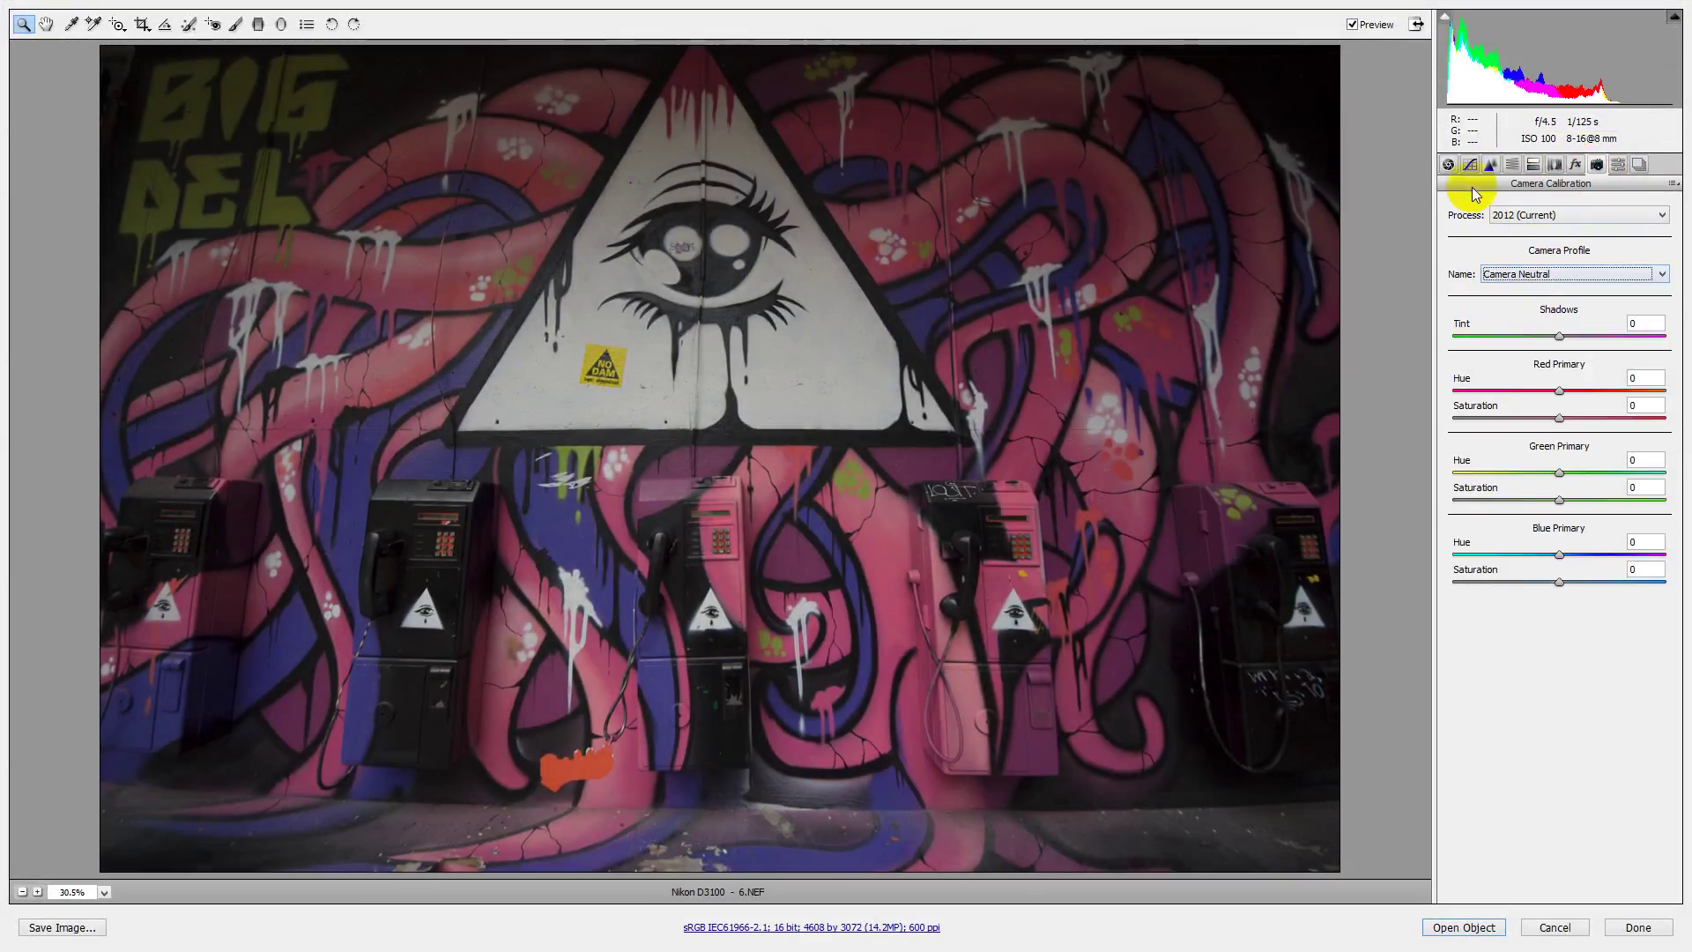
pyautogui.click(1448, 165)
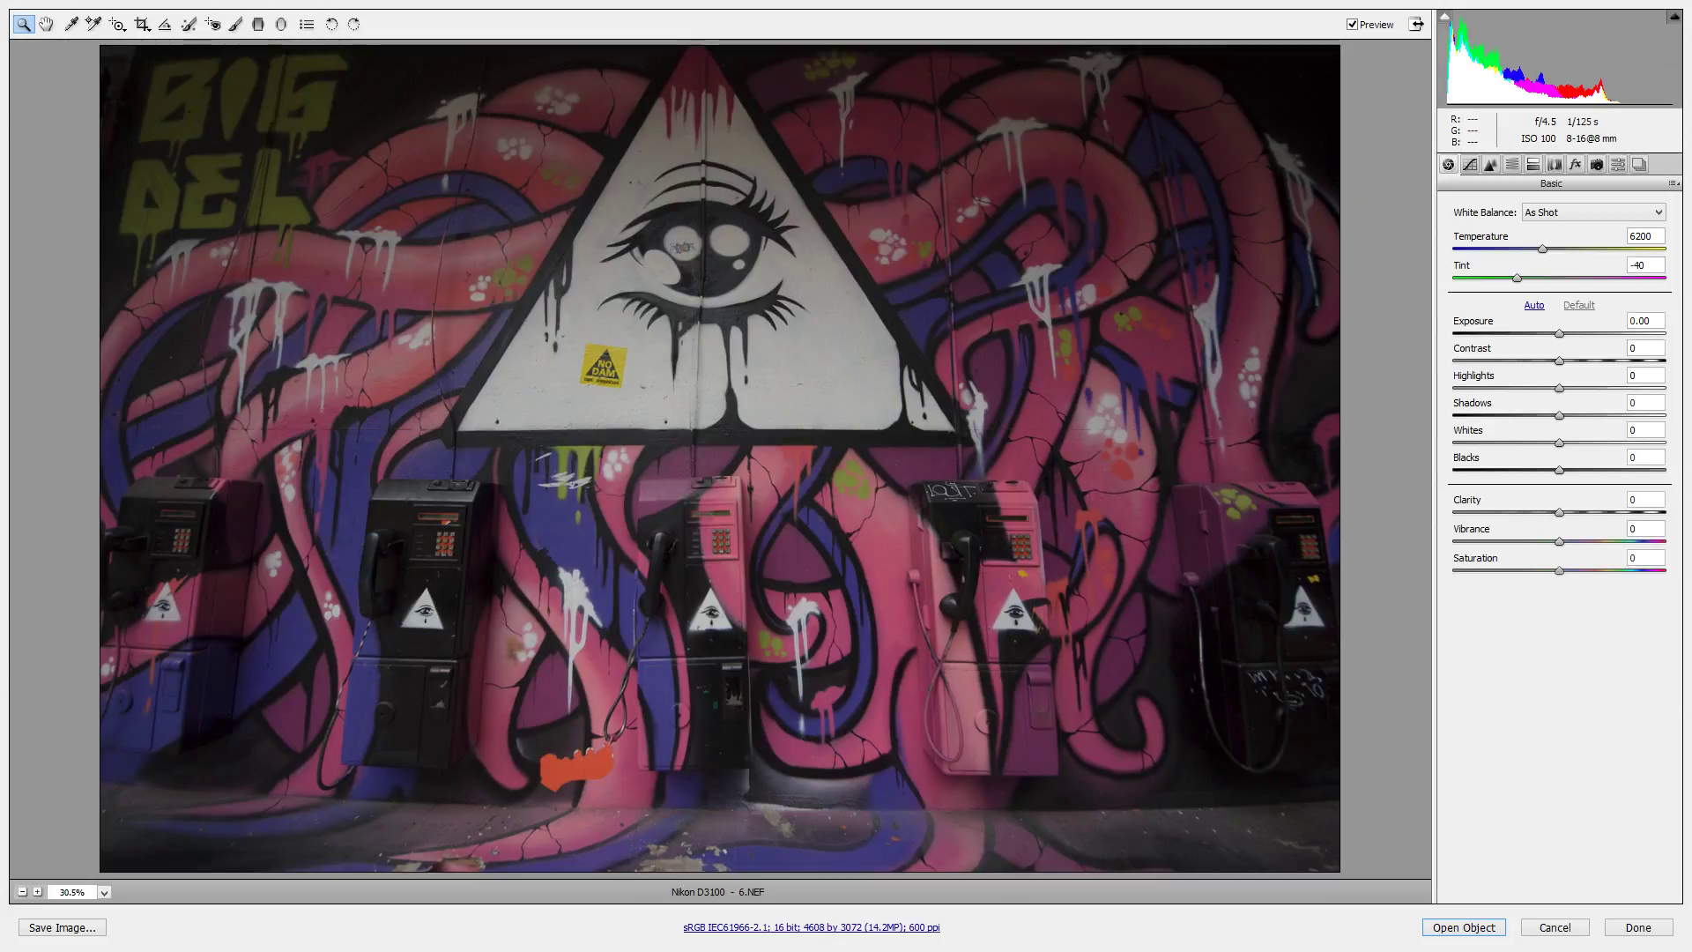
# Set Exposure +0.75, Highlights -66, Shadows +71, Whites -69, Blacks 73, and open a copy in Photoshop.
pyautogui.press('Return')
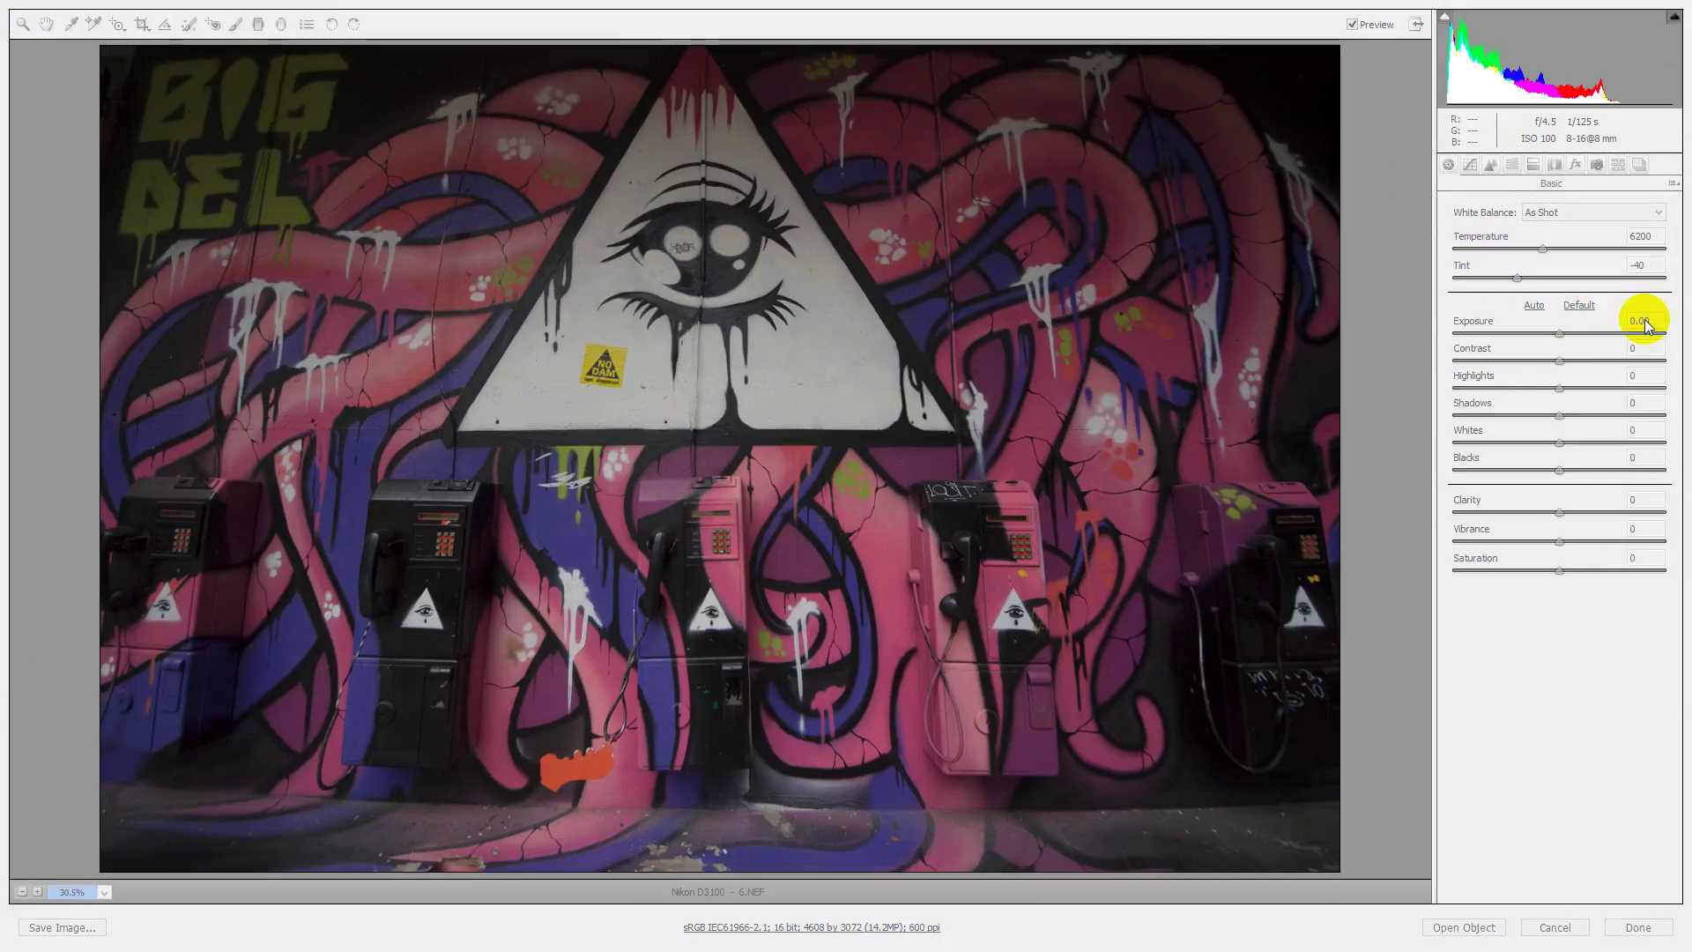
pyautogui.click(1632, 322)
pyautogui.write('.75')
pyautogui.press('Tab')
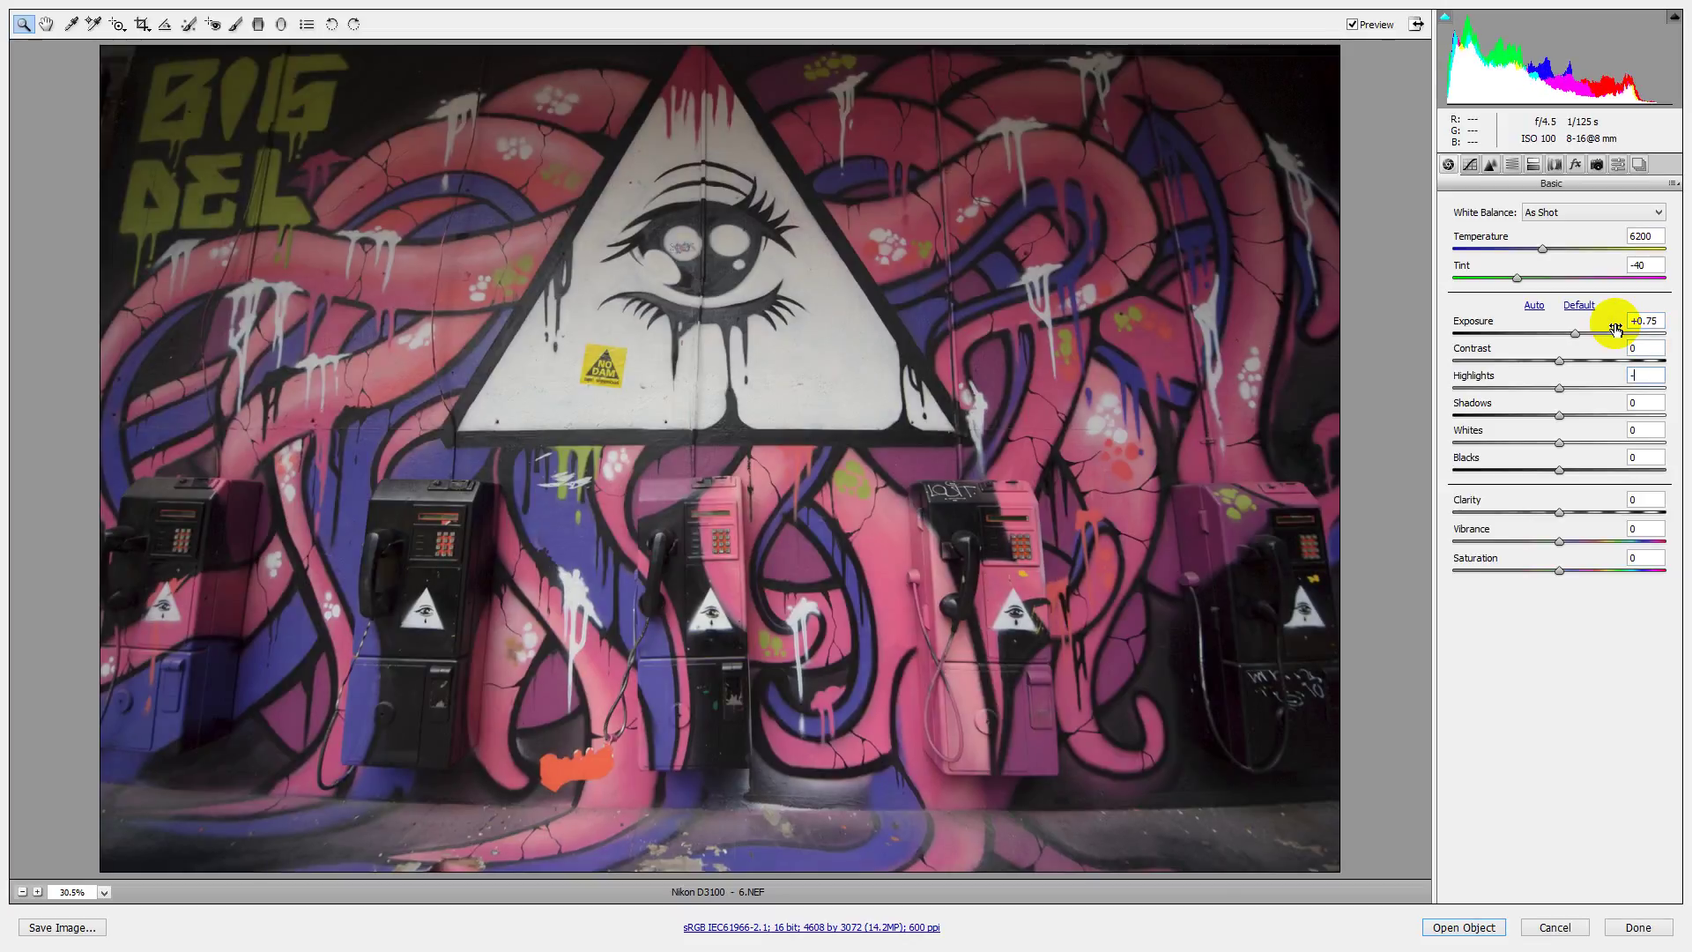
pyautogui.write('66')
pyautogui.write('1')
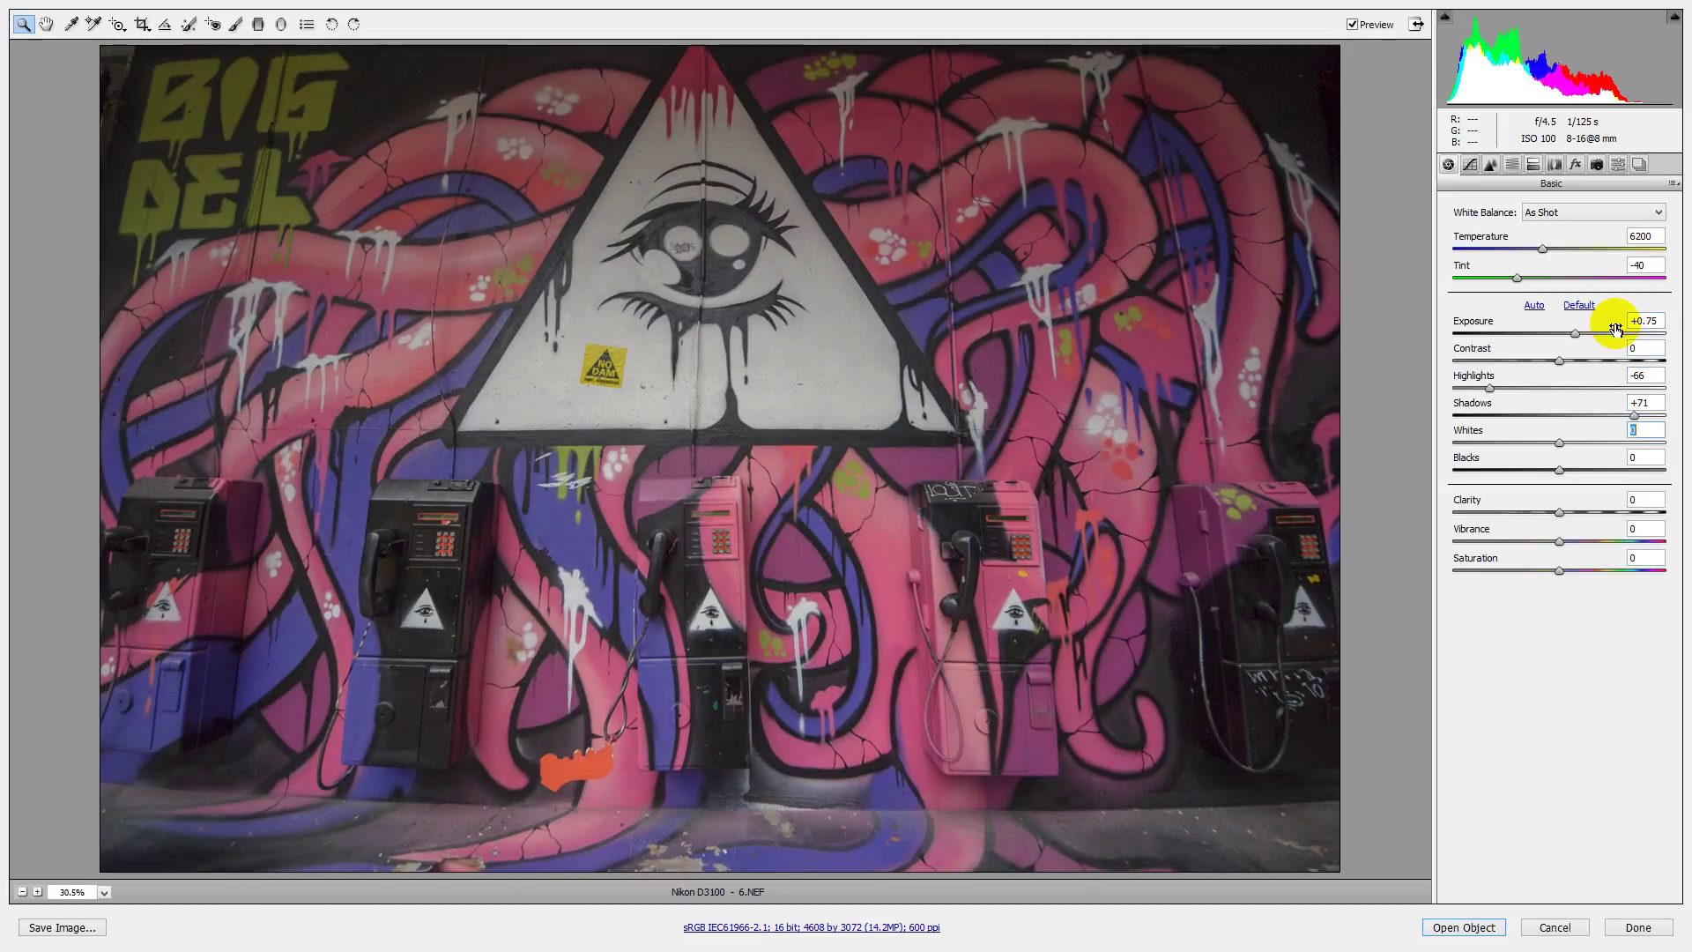
pyautogui.write('9')
pyautogui.press('Tab')
pyautogui.write('73')
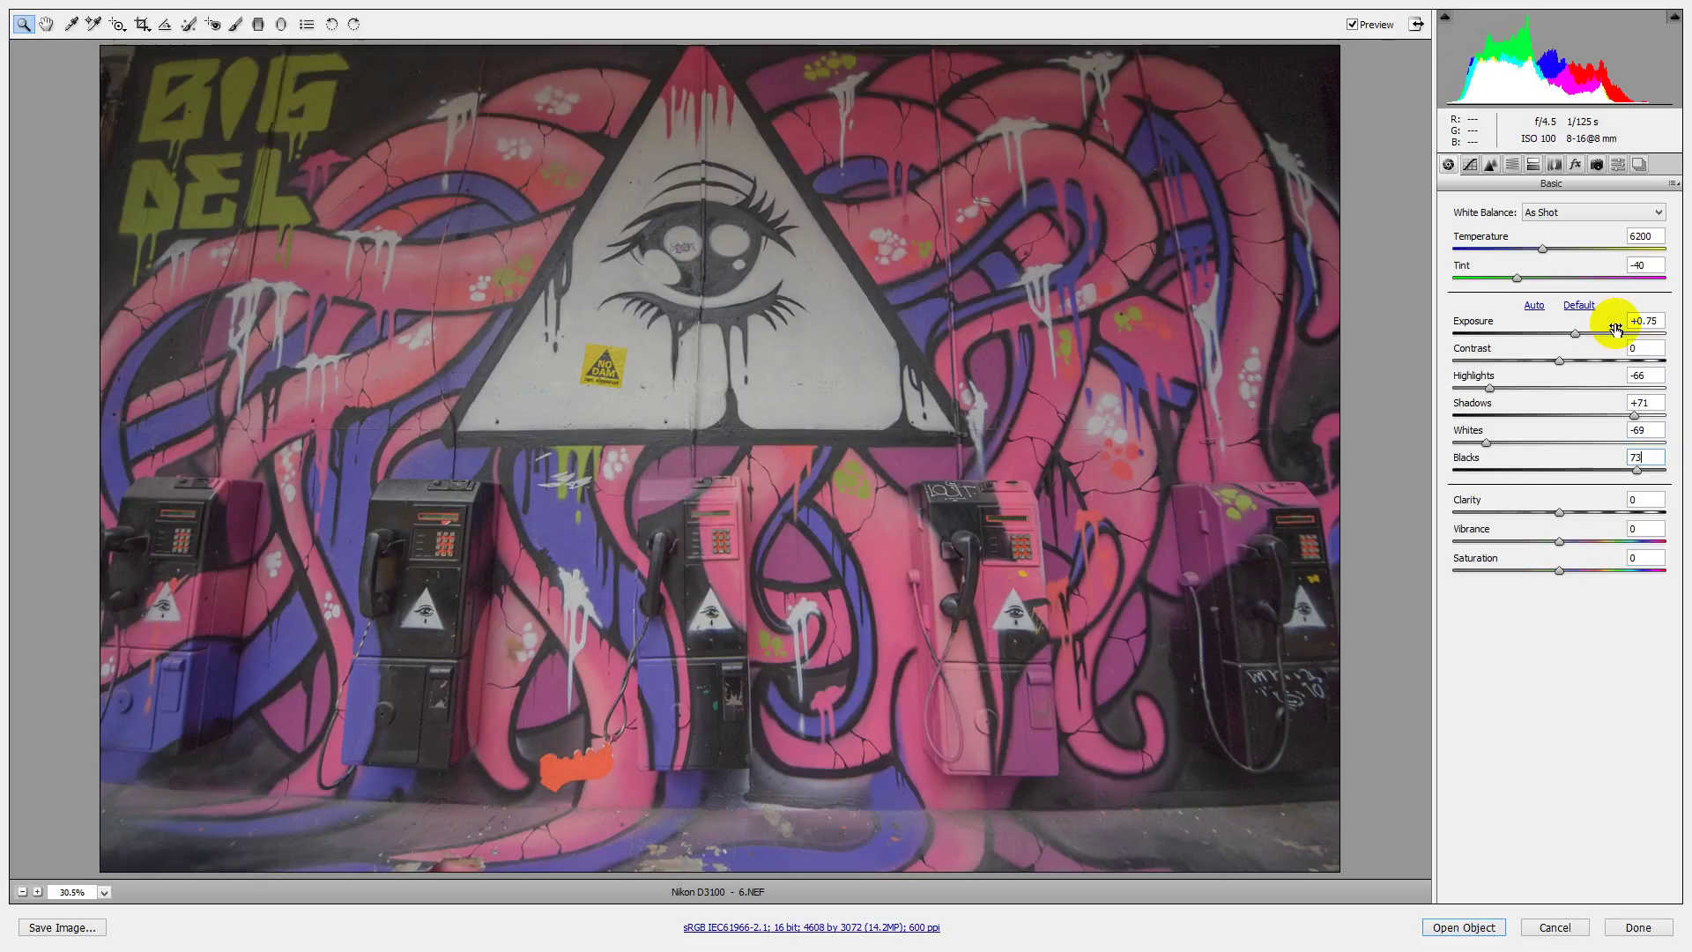
pyautogui.press('alt')
pyautogui.click(1489, 928)
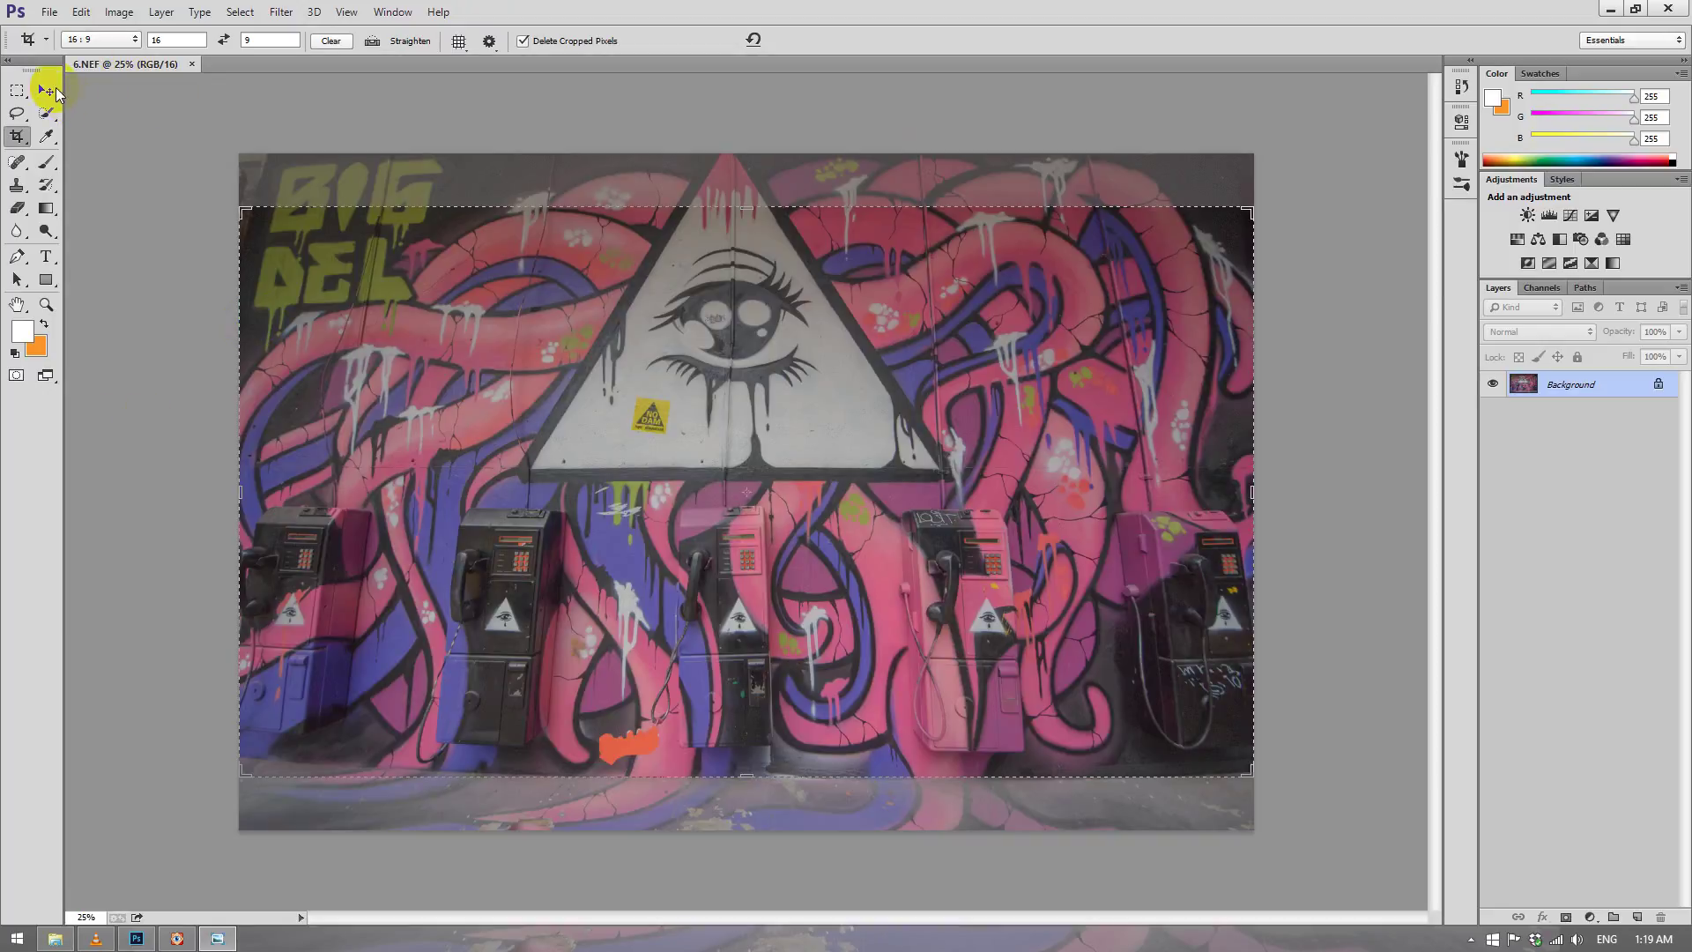
# Switch to the Move tool and launch Nik Collection's HDR Efex Pro 2 on the photo.
pyautogui.click(46, 91)
pyautogui.click(282, 11)
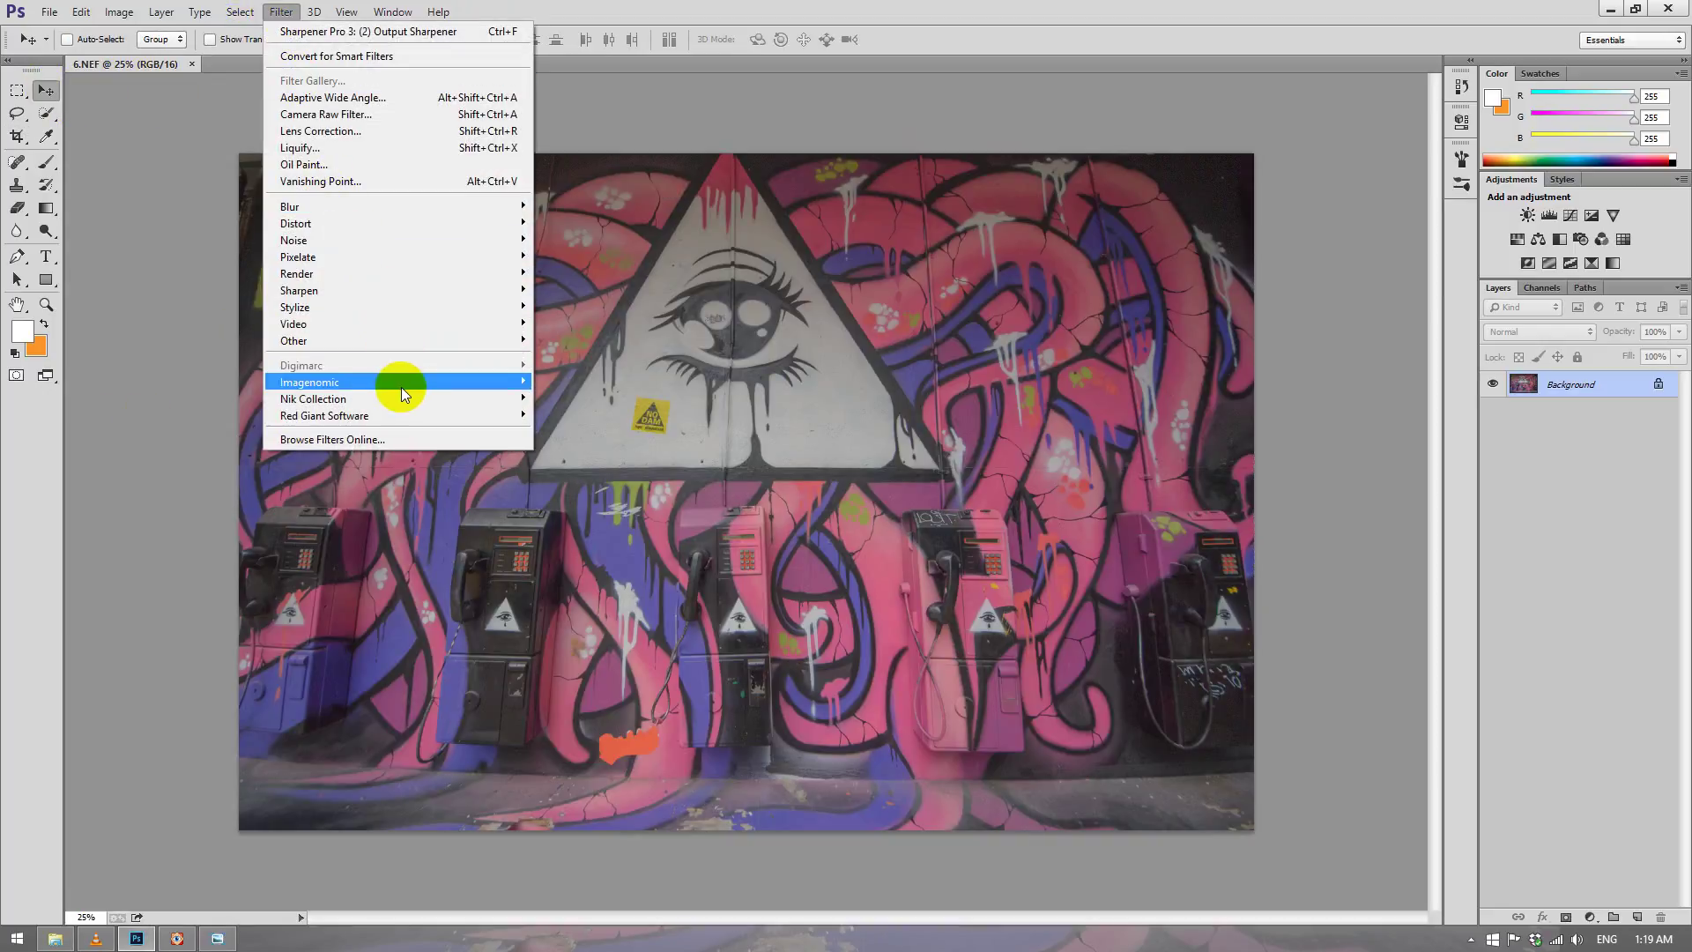
pyautogui.moveTo(314, 398)
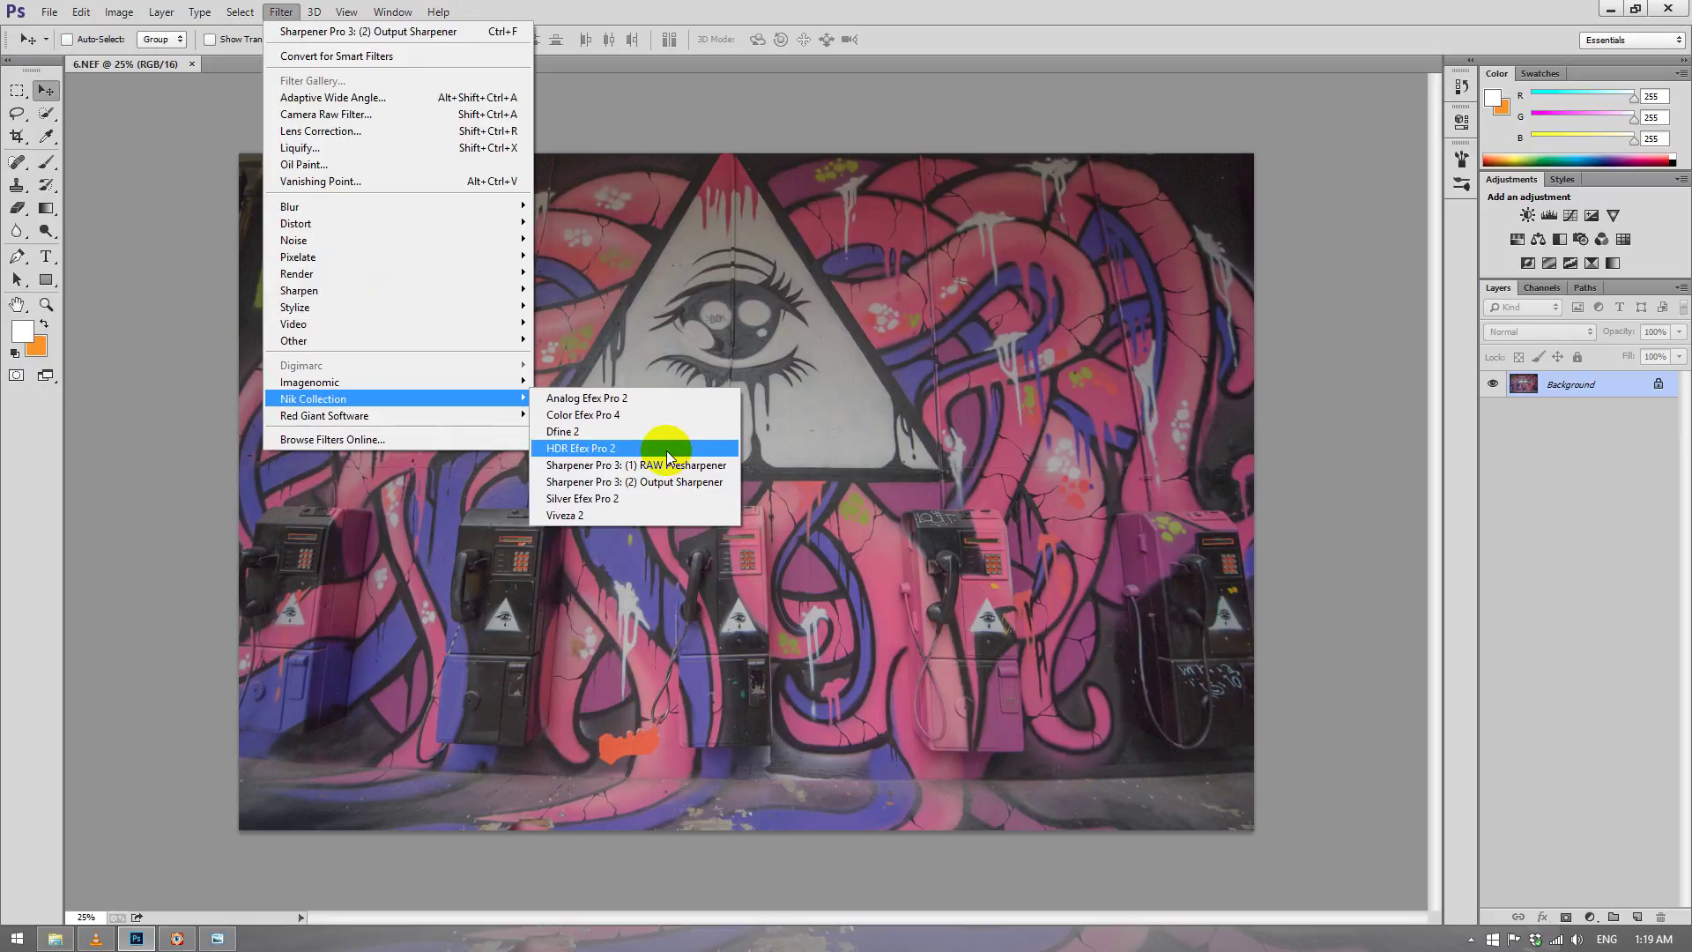
pyautogui.click(667, 451)
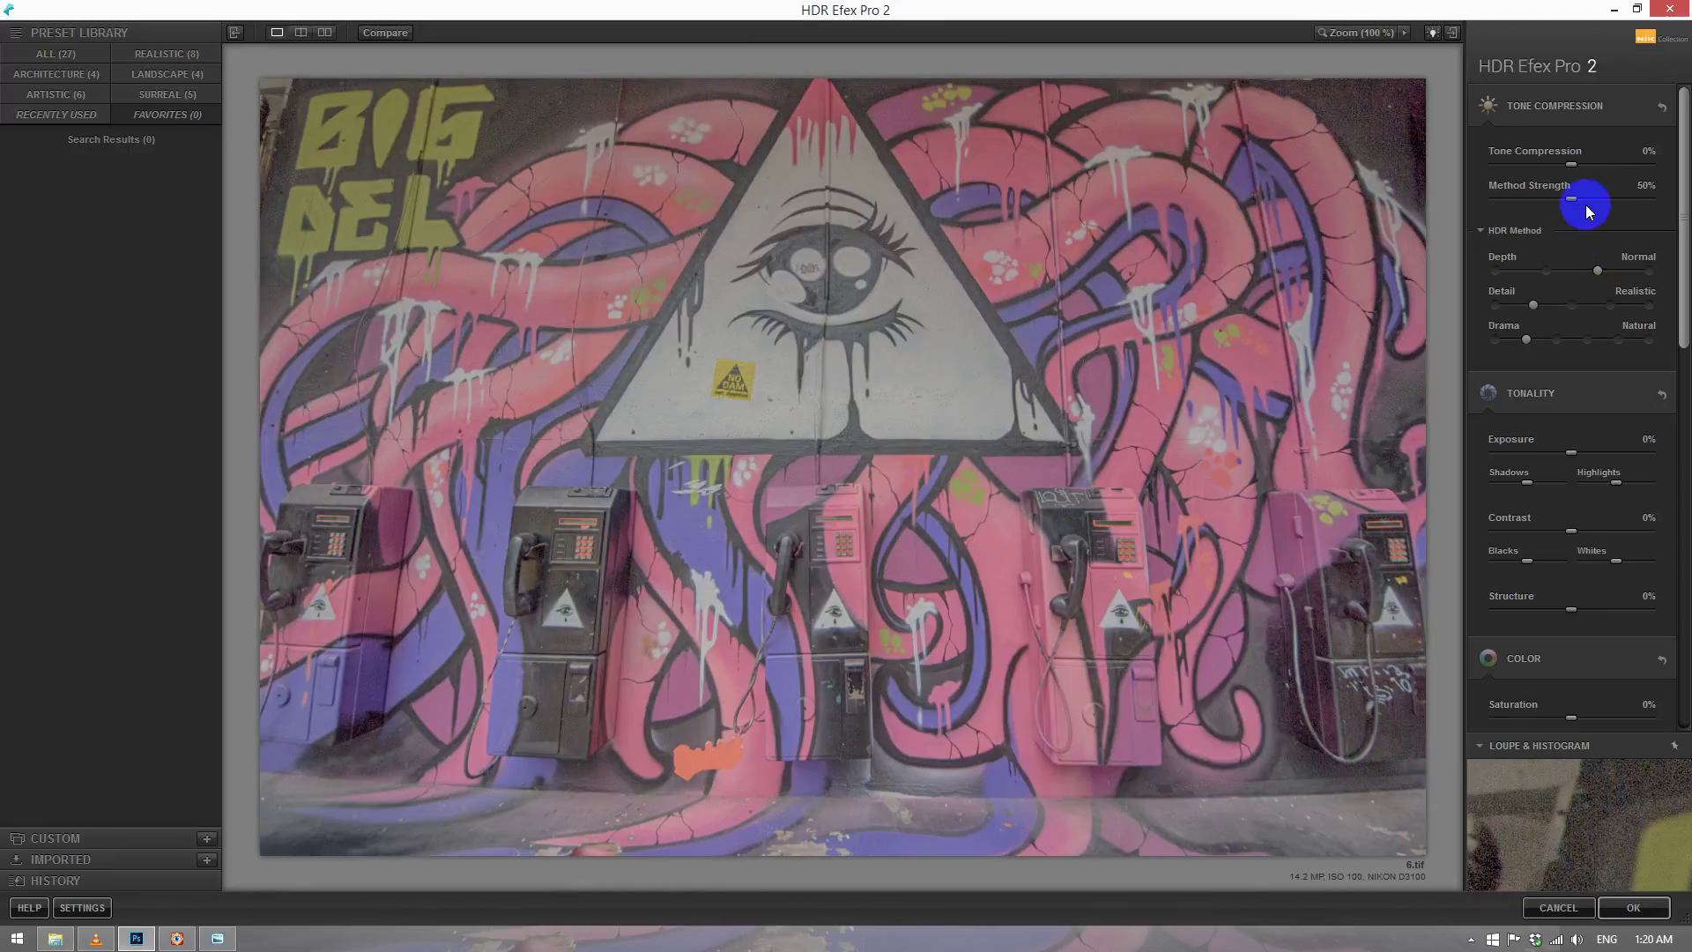
# Set Method Strength 0%, Drama toward Deep, Exposure 27%, Contrast 40% and Structure 100%.
pyautogui.moveTo(1586, 211); pyautogui.dragTo(1480, 203)
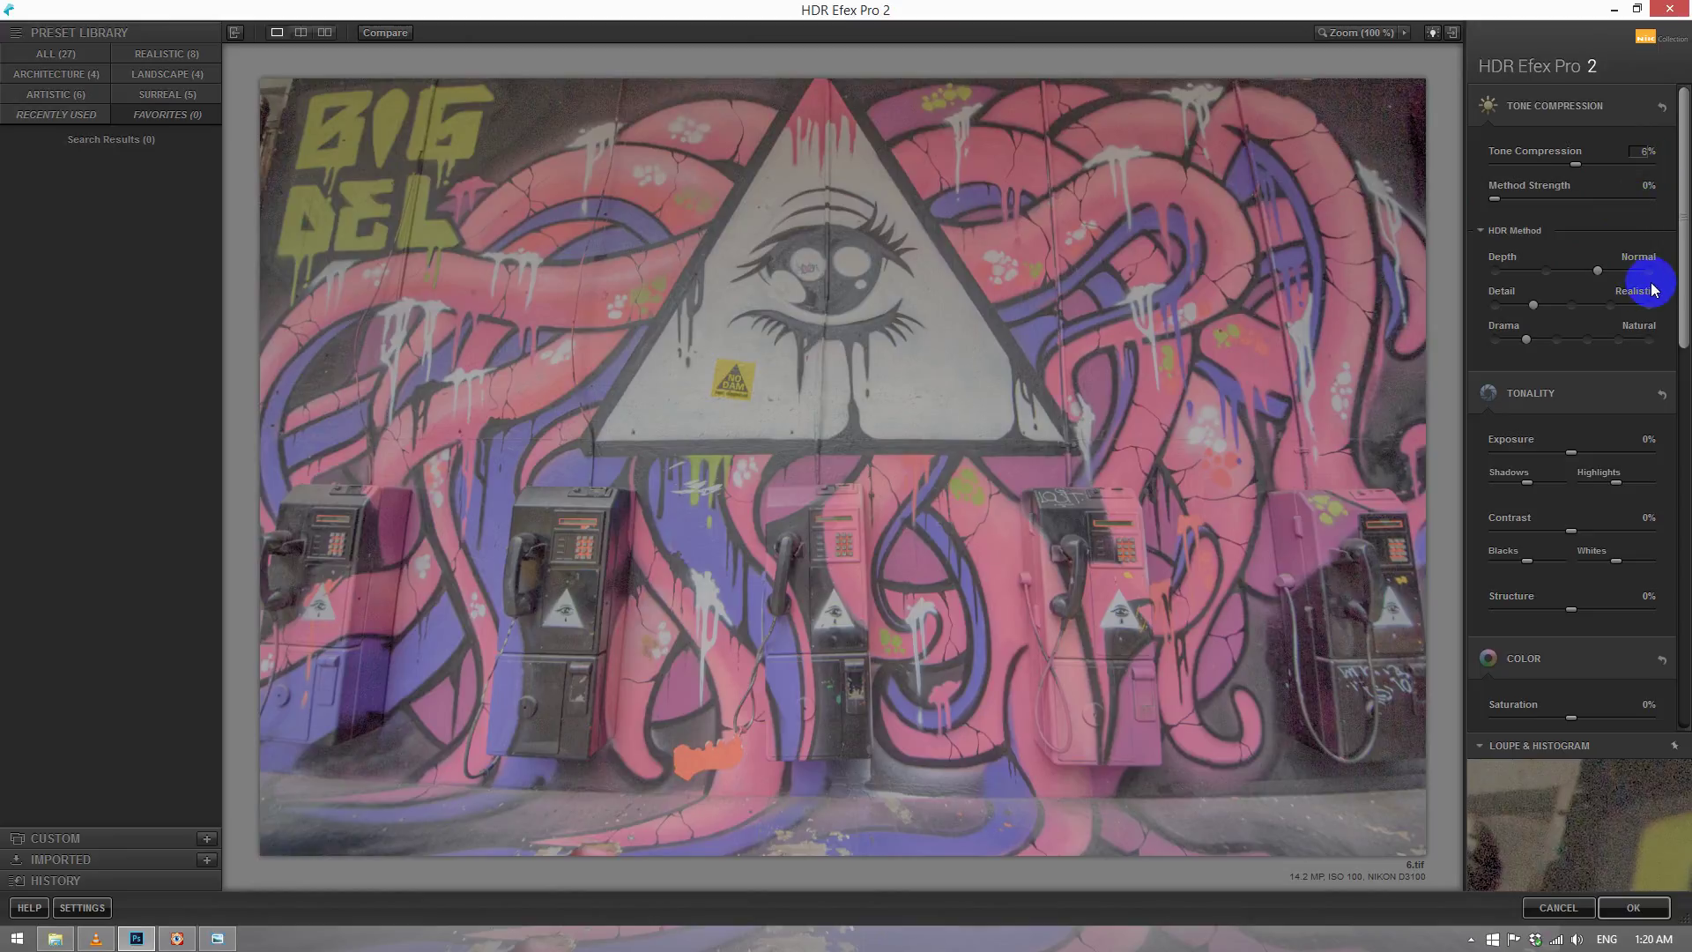
pyautogui.click(1557, 341)
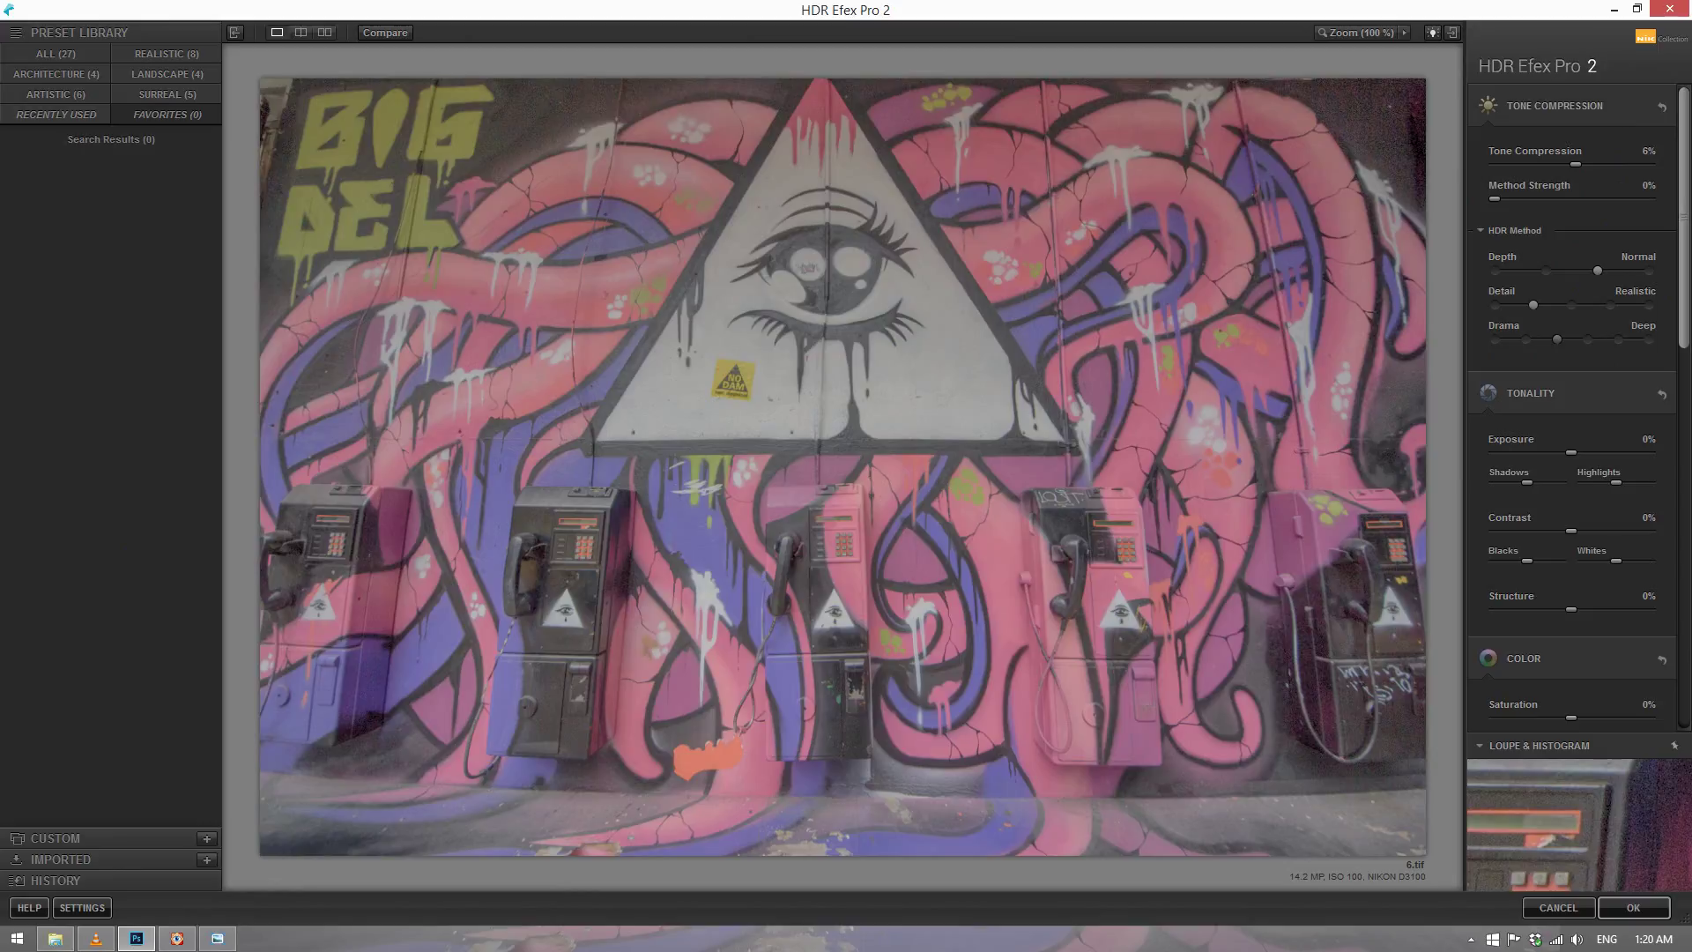
pyautogui.click(1646, 441)
pyautogui.write('27')
pyautogui.click(1641, 518)
pyautogui.write('40')
pyautogui.click(1644, 596)
pyautogui.write('100')
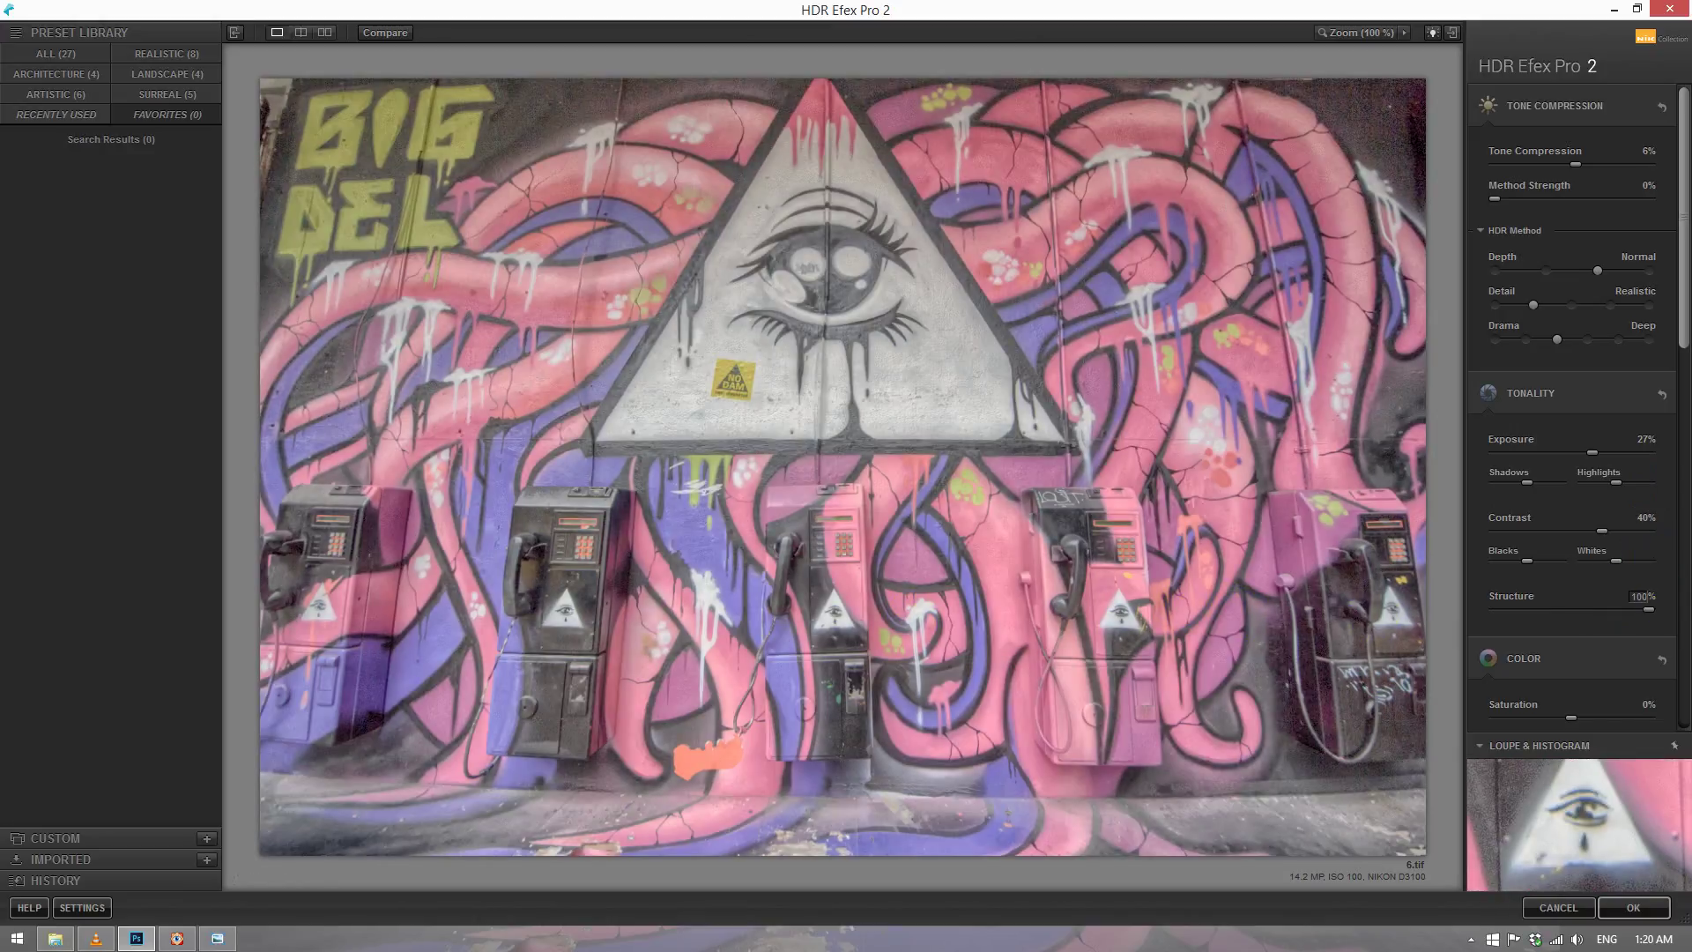
pyautogui.click(1537, 397)
pyautogui.moveTo(1681, 318); pyautogui.dragTo(1685, 432)
# Set Color Saturation to 76% and Temperature to -15%.
pyautogui.click(1644, 406)
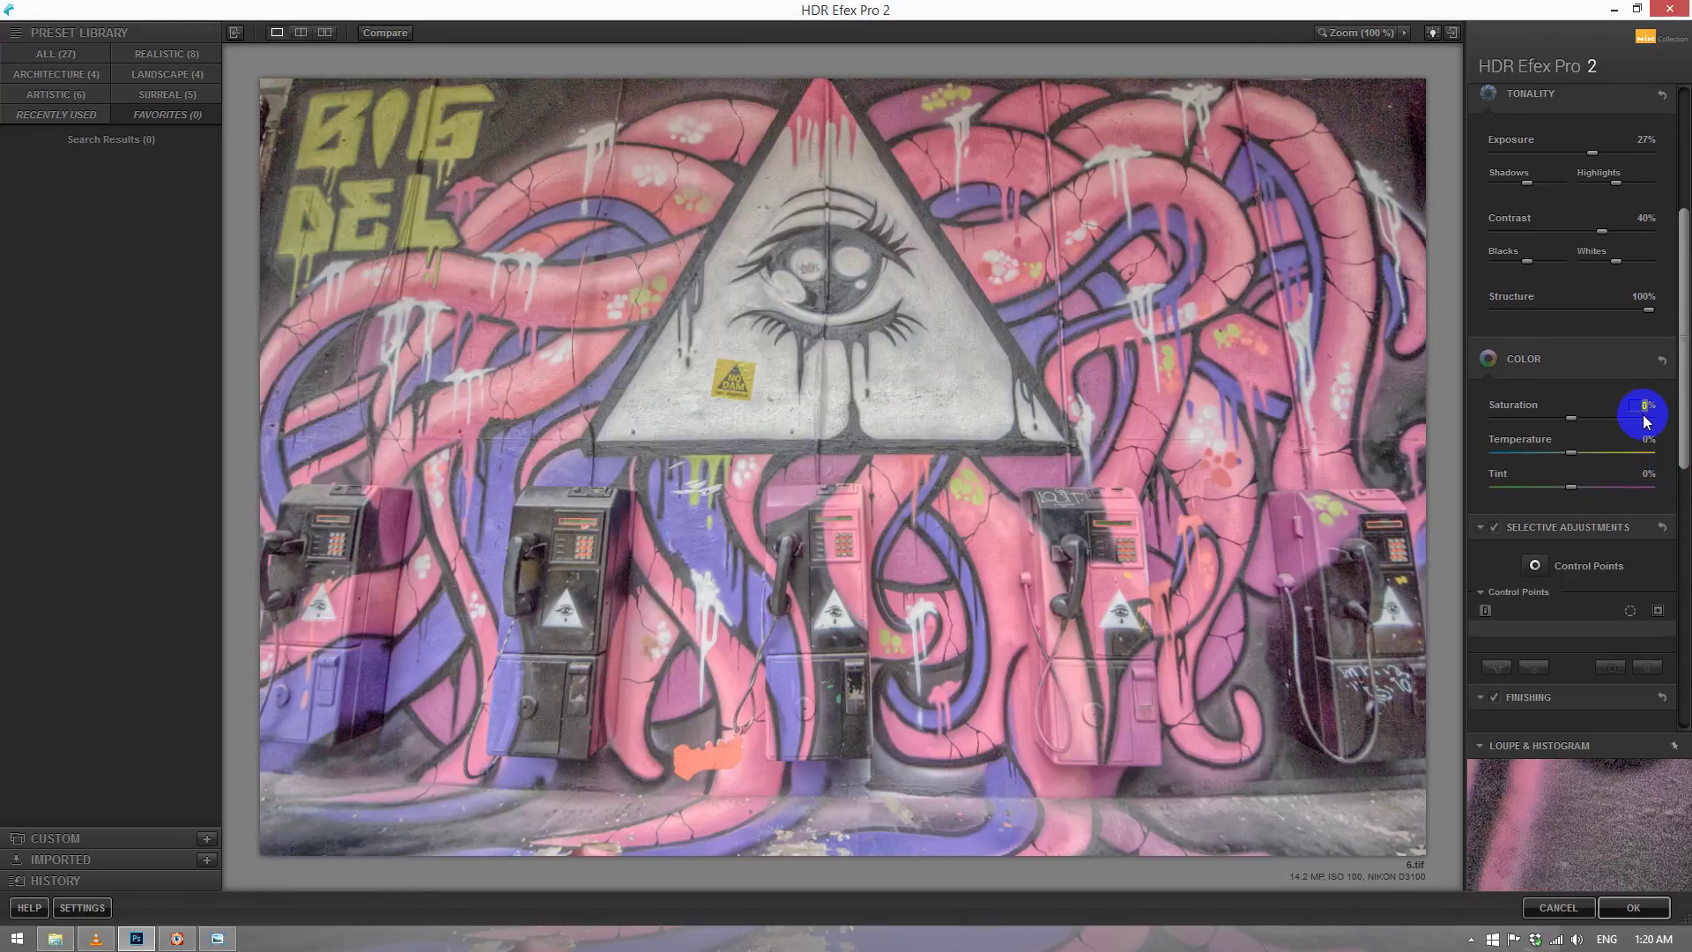
pyautogui.click(1641, 445)
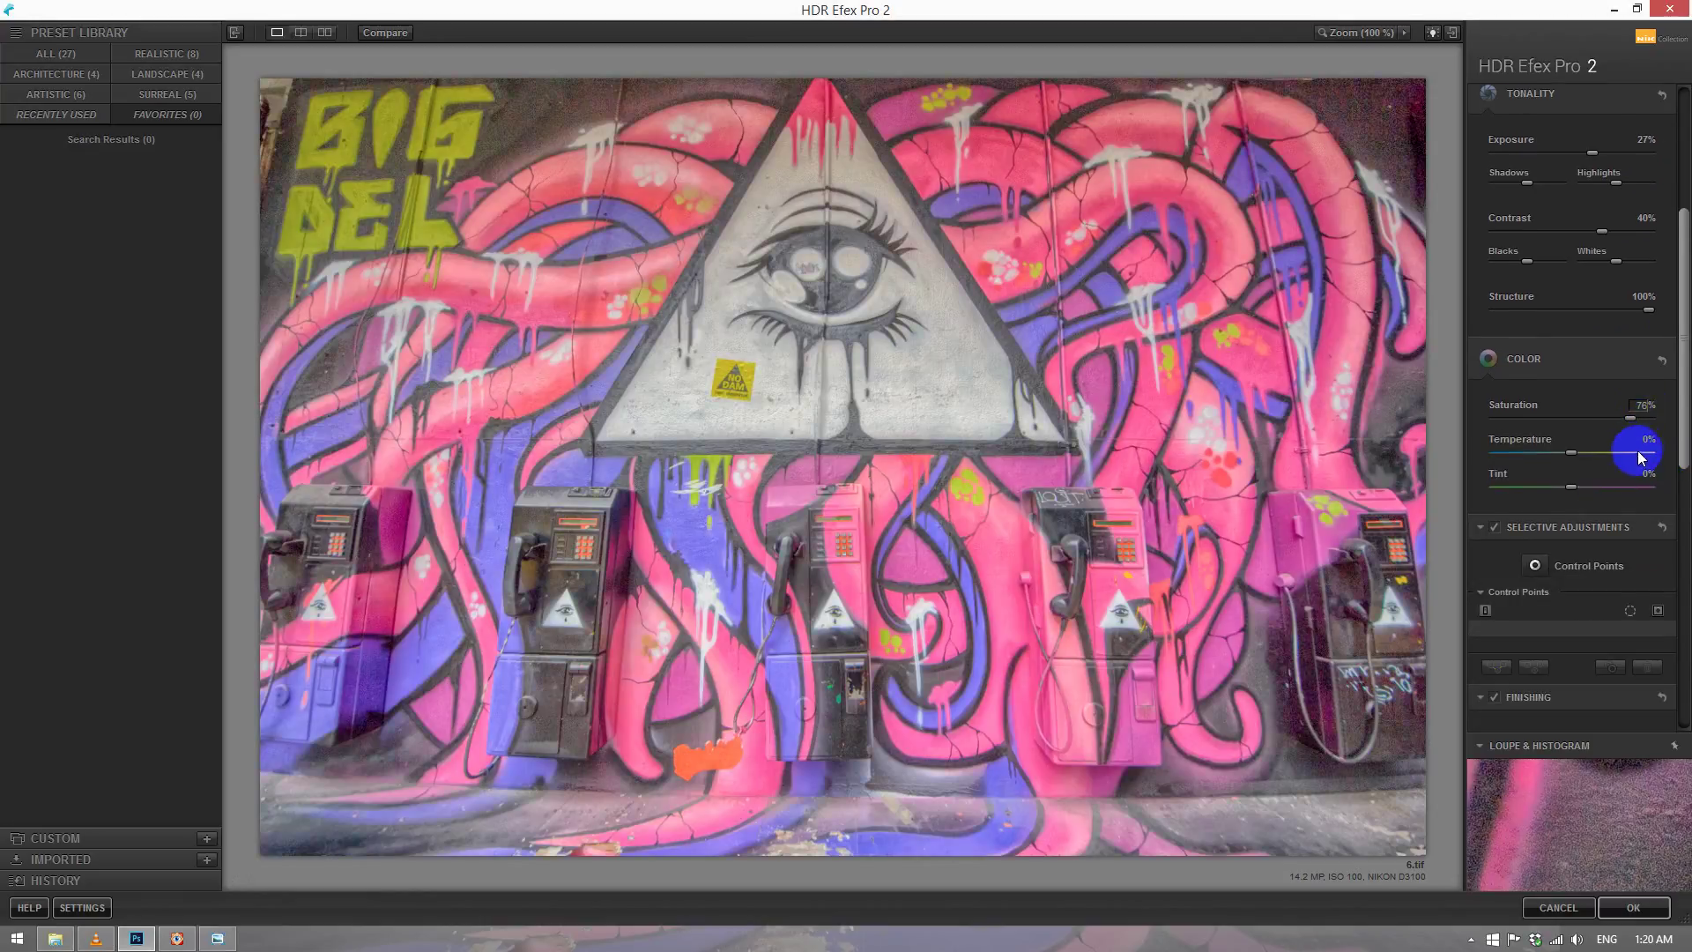
pyautogui.write('-15')
pyautogui.moveTo(1683, 435); pyautogui.dragTo(1683, 607)
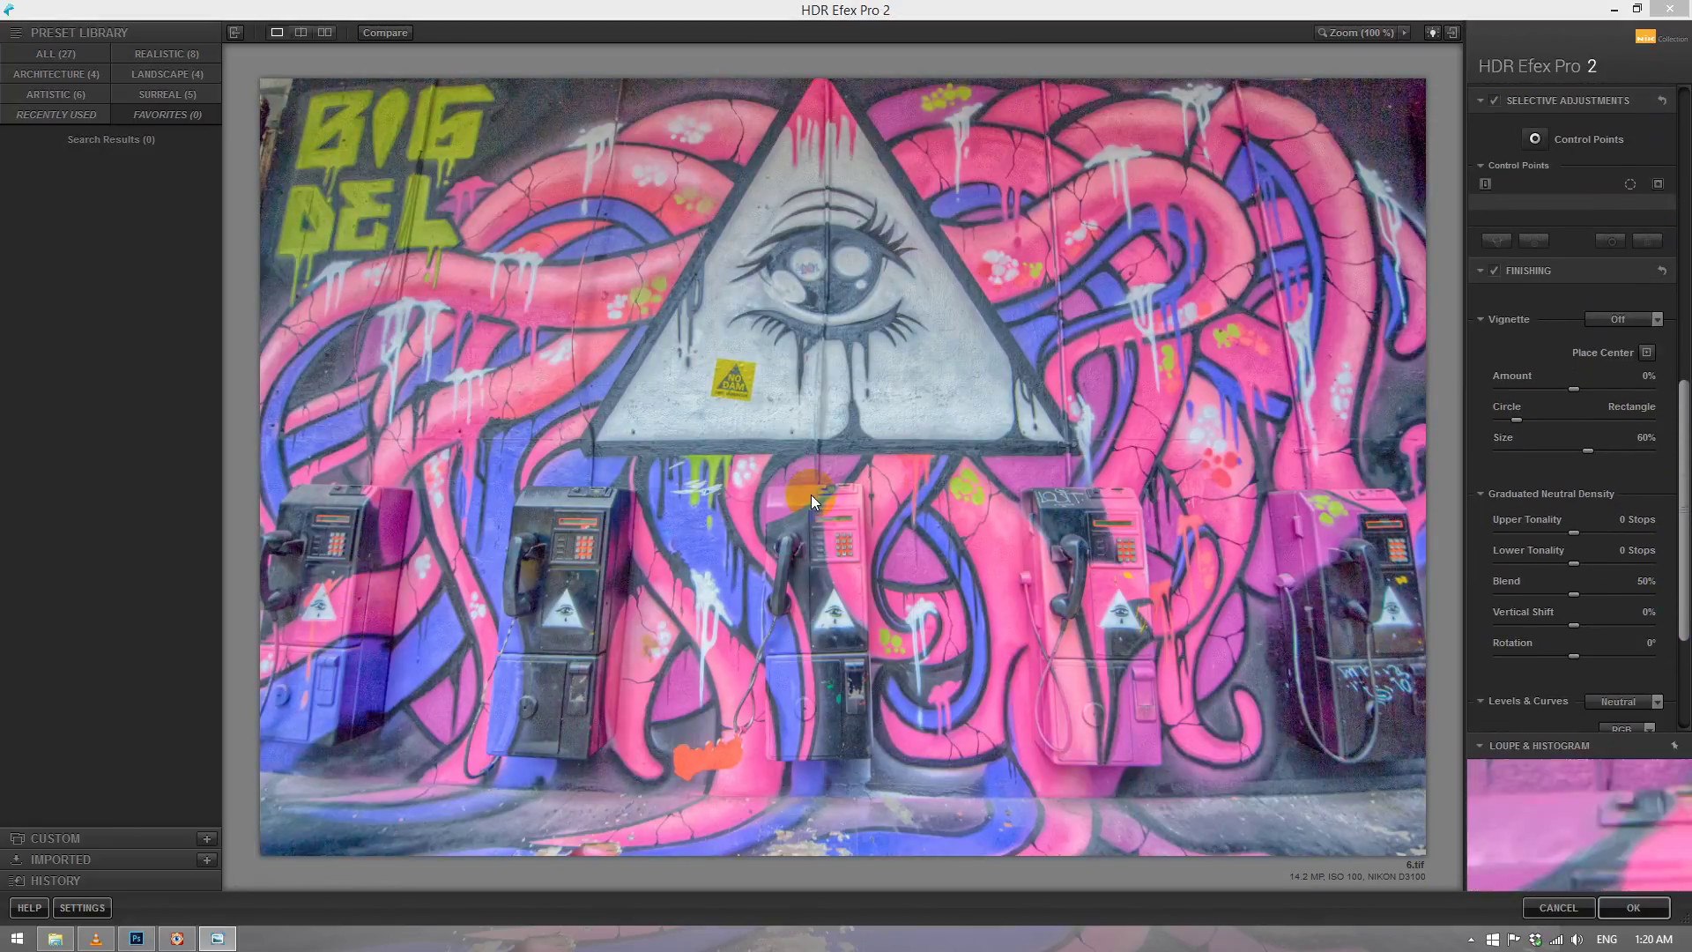
# Add a Lens 4 vignette with amount -20% and size 80%.
pyautogui.click(1618, 320)
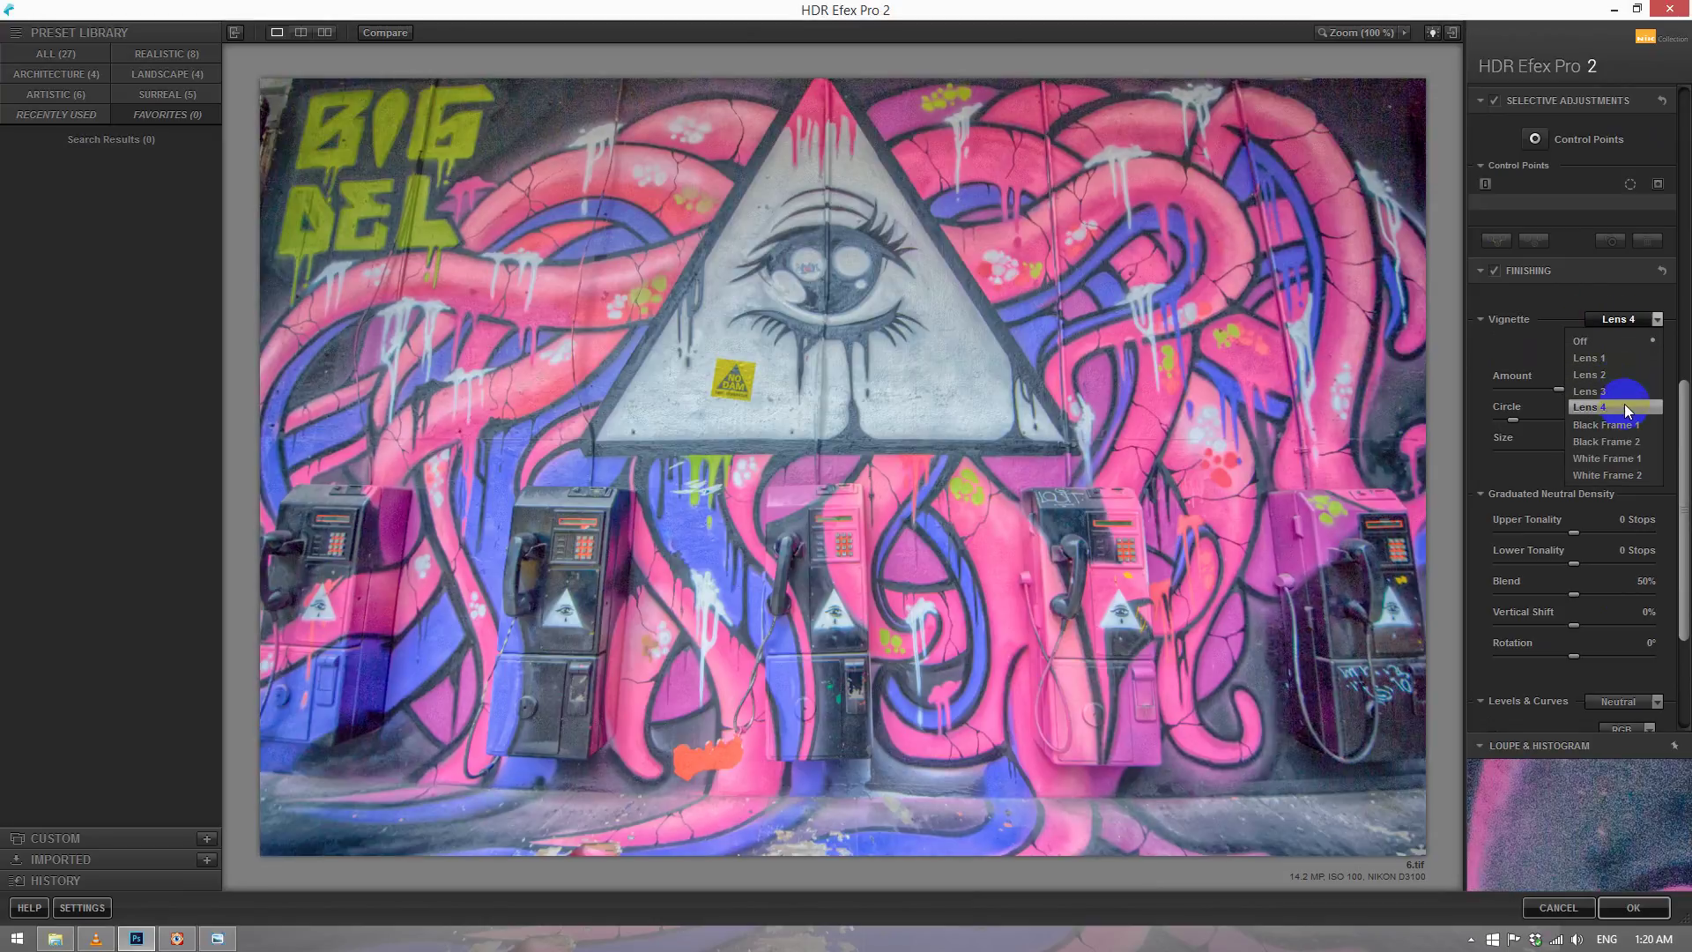
pyautogui.click(1625, 406)
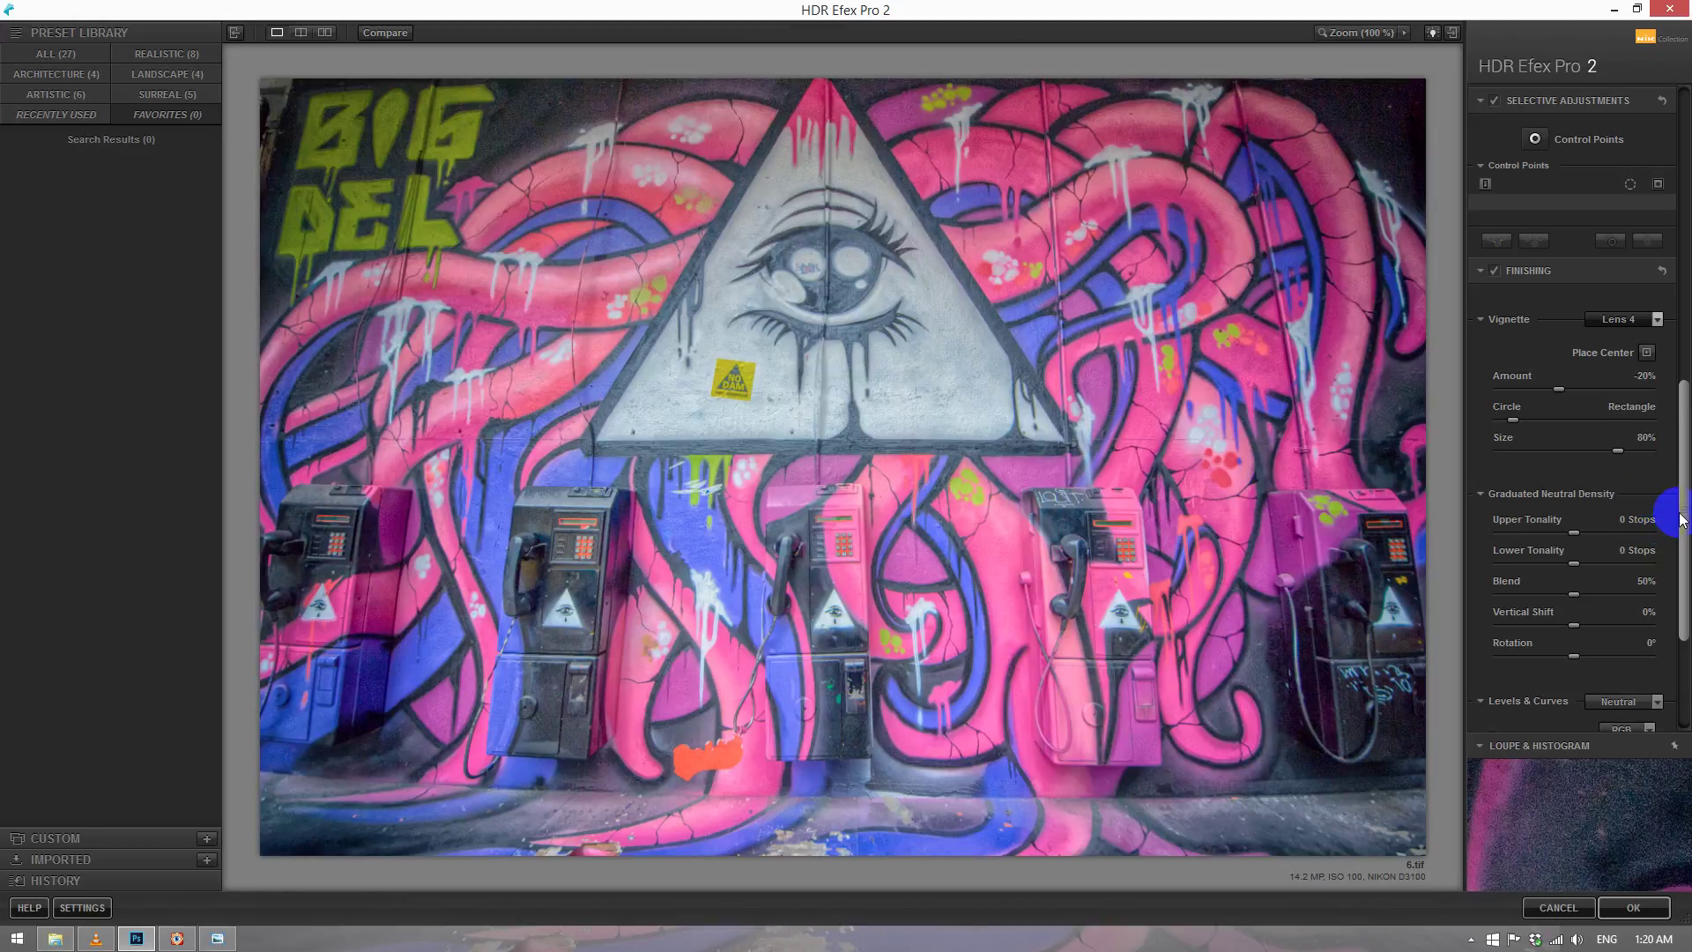
pyautogui.moveTo(1684, 516); pyautogui.dragTo(1674, 617)
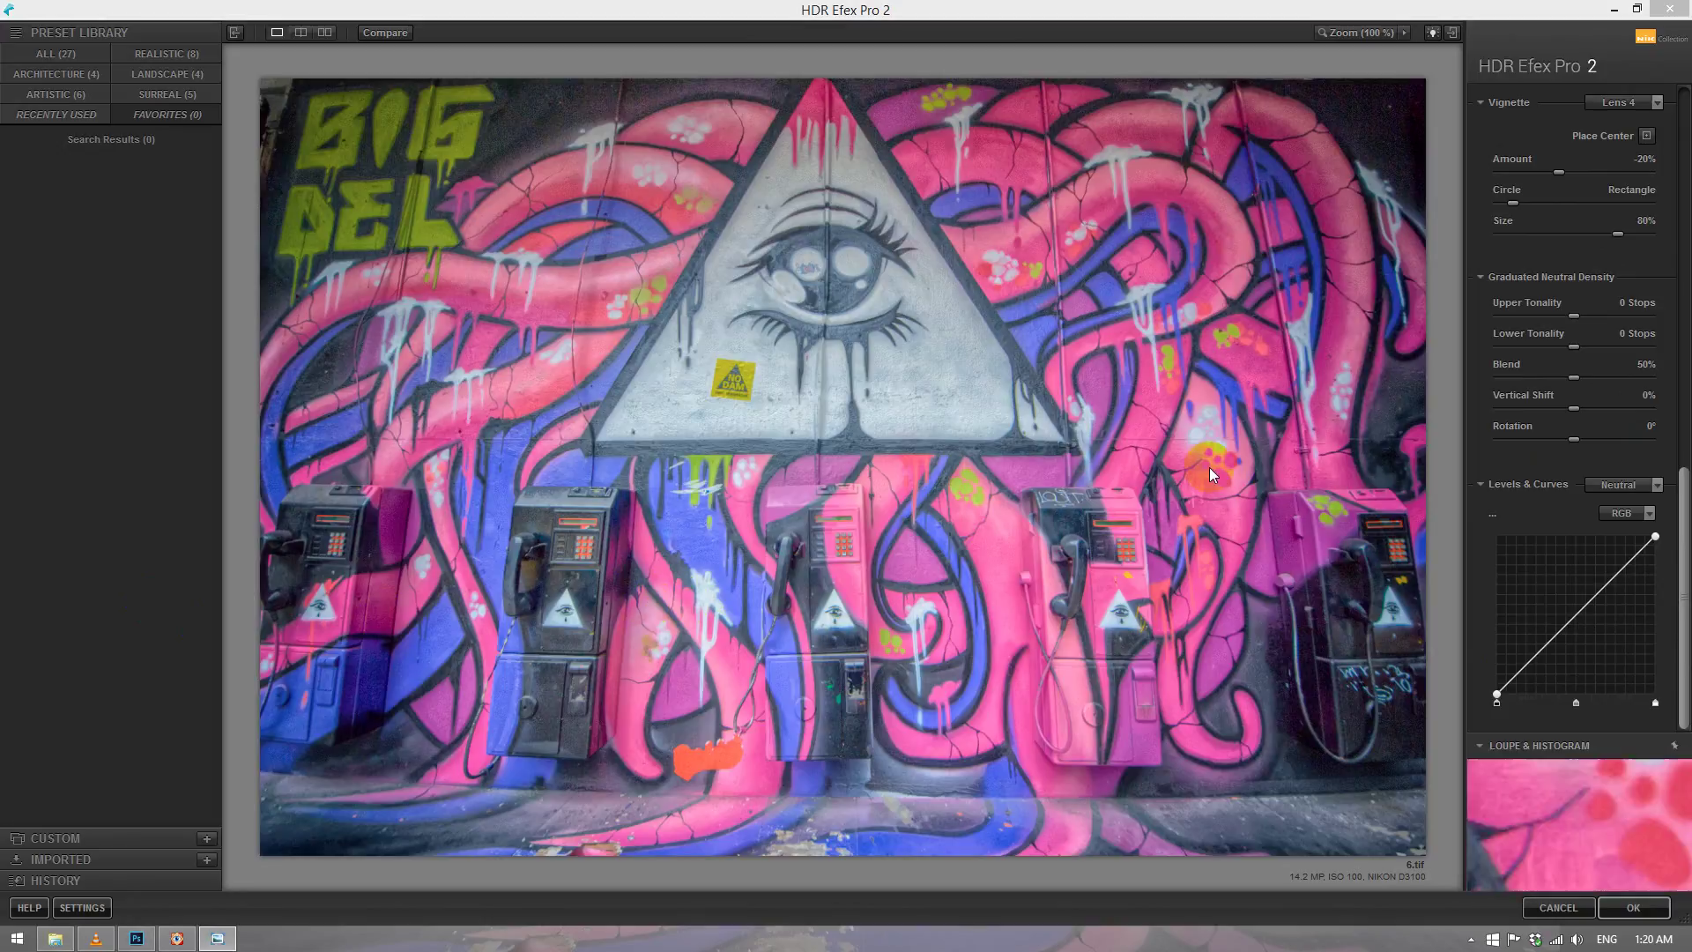
# Shape the Levels & Curves RGB curve with lower and upper points to lift the tones.
pyautogui.click(1577, 639)
pyautogui.moveTo(1576, 639); pyautogui.dragTo(1583, 644)
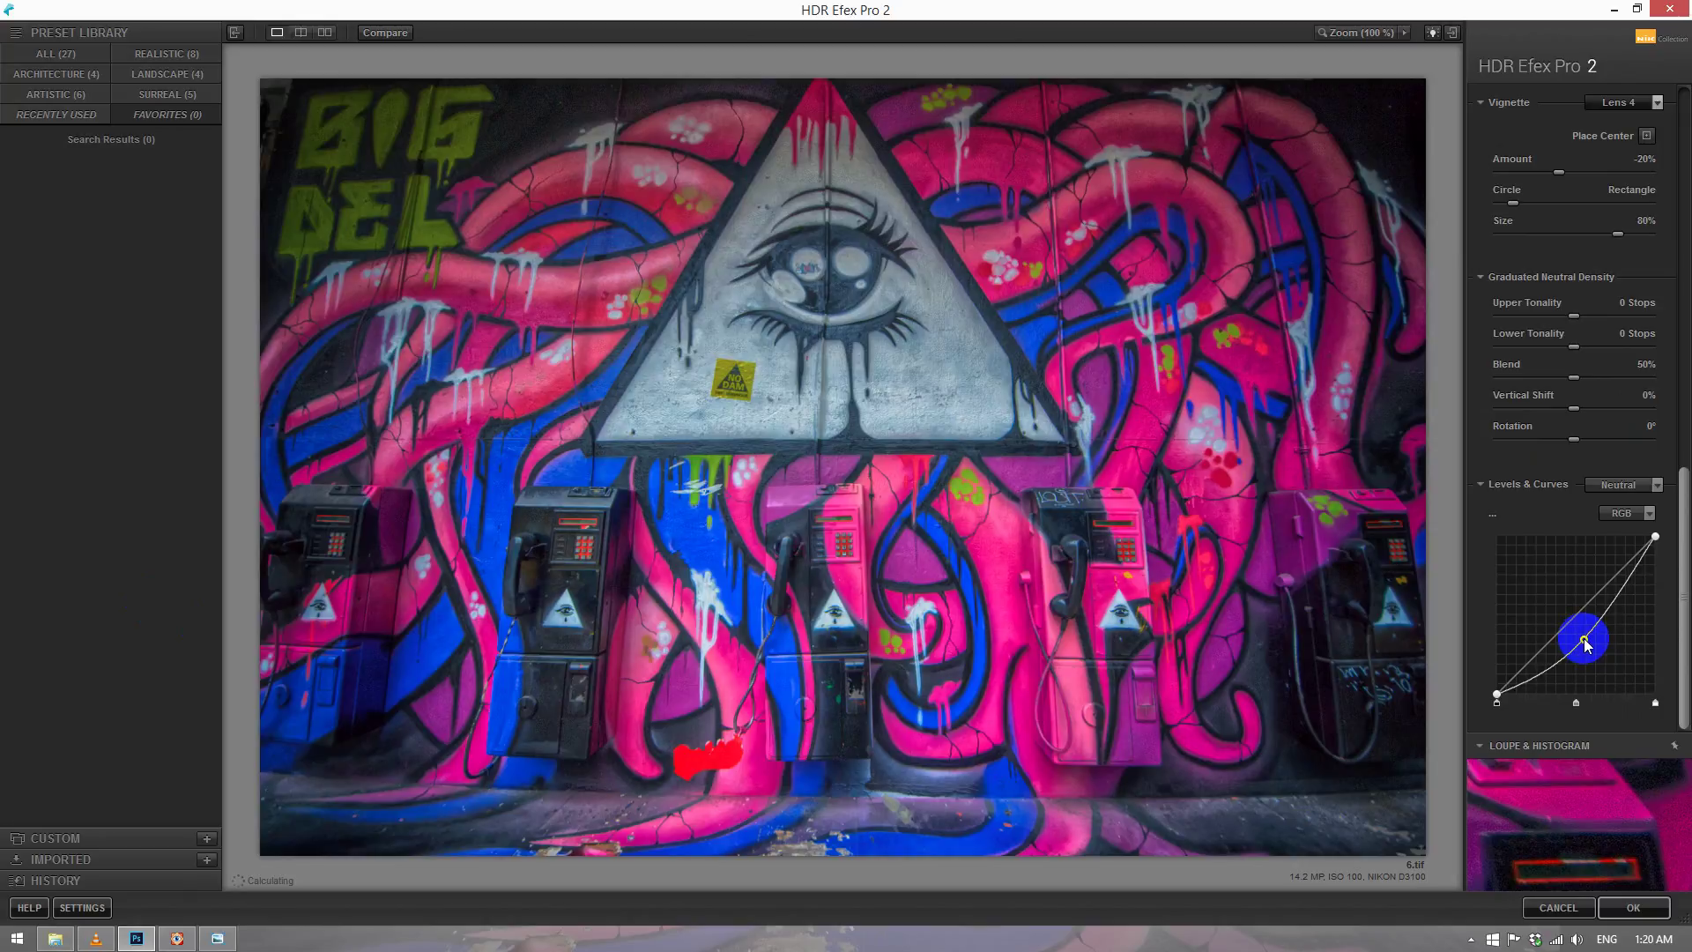
pyautogui.moveTo(1636, 553); pyautogui.dragTo(1641, 550)
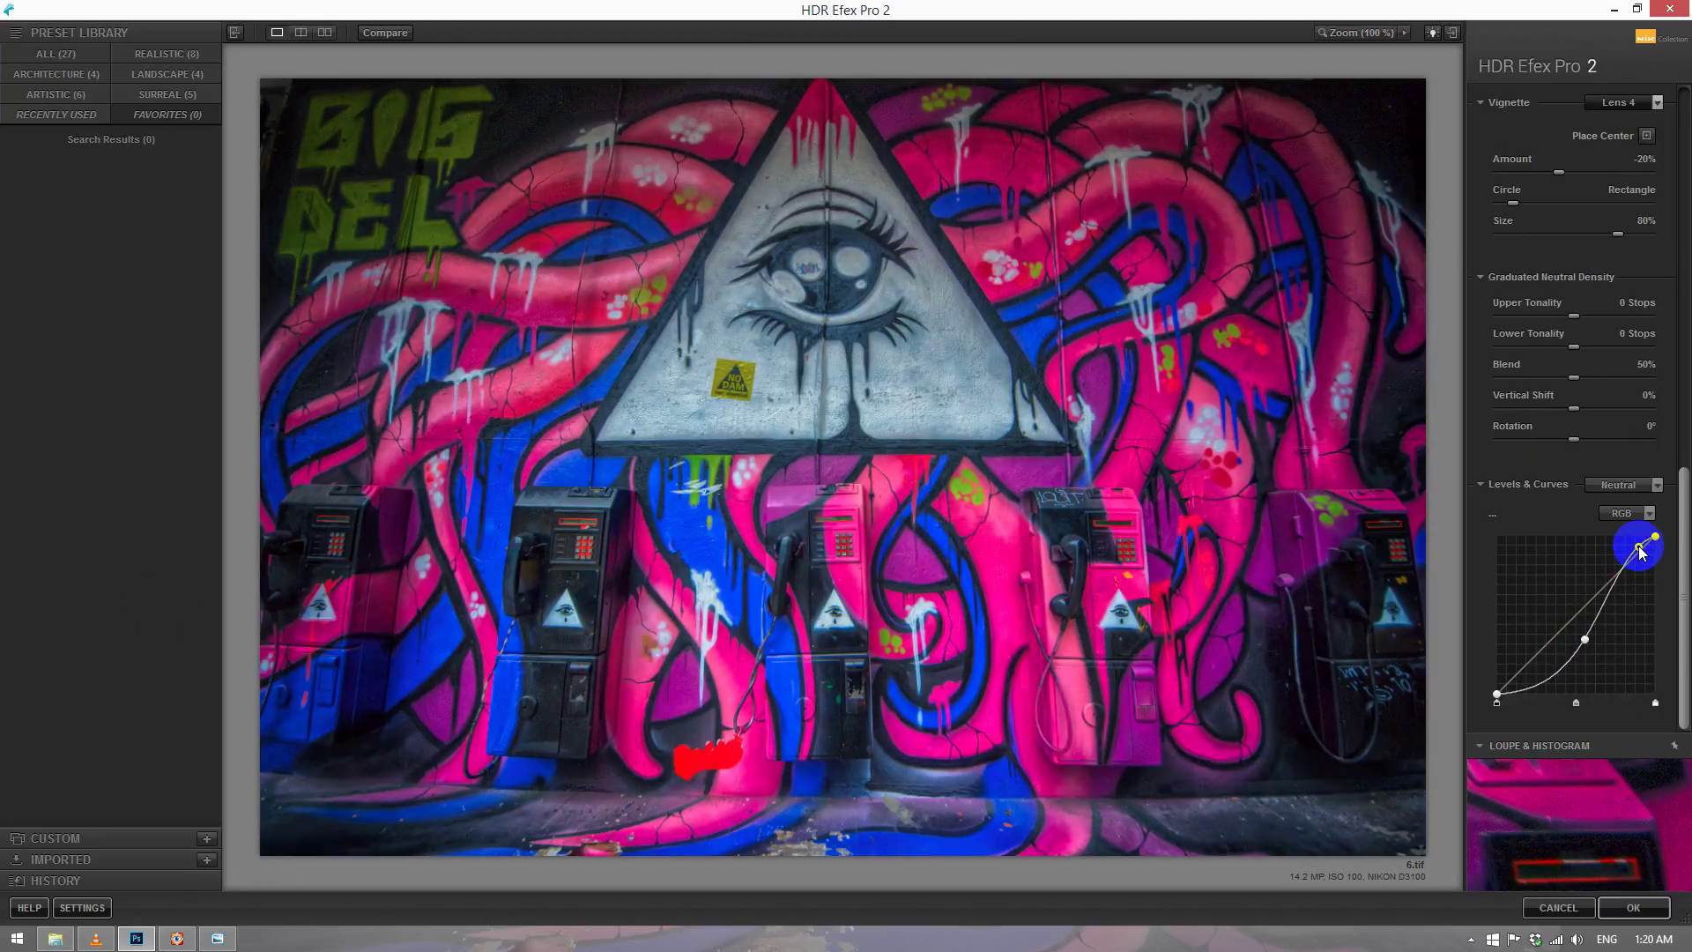
pyautogui.click(1585, 641)
pyautogui.moveTo(1586, 646); pyautogui.dragTo(1576, 651)
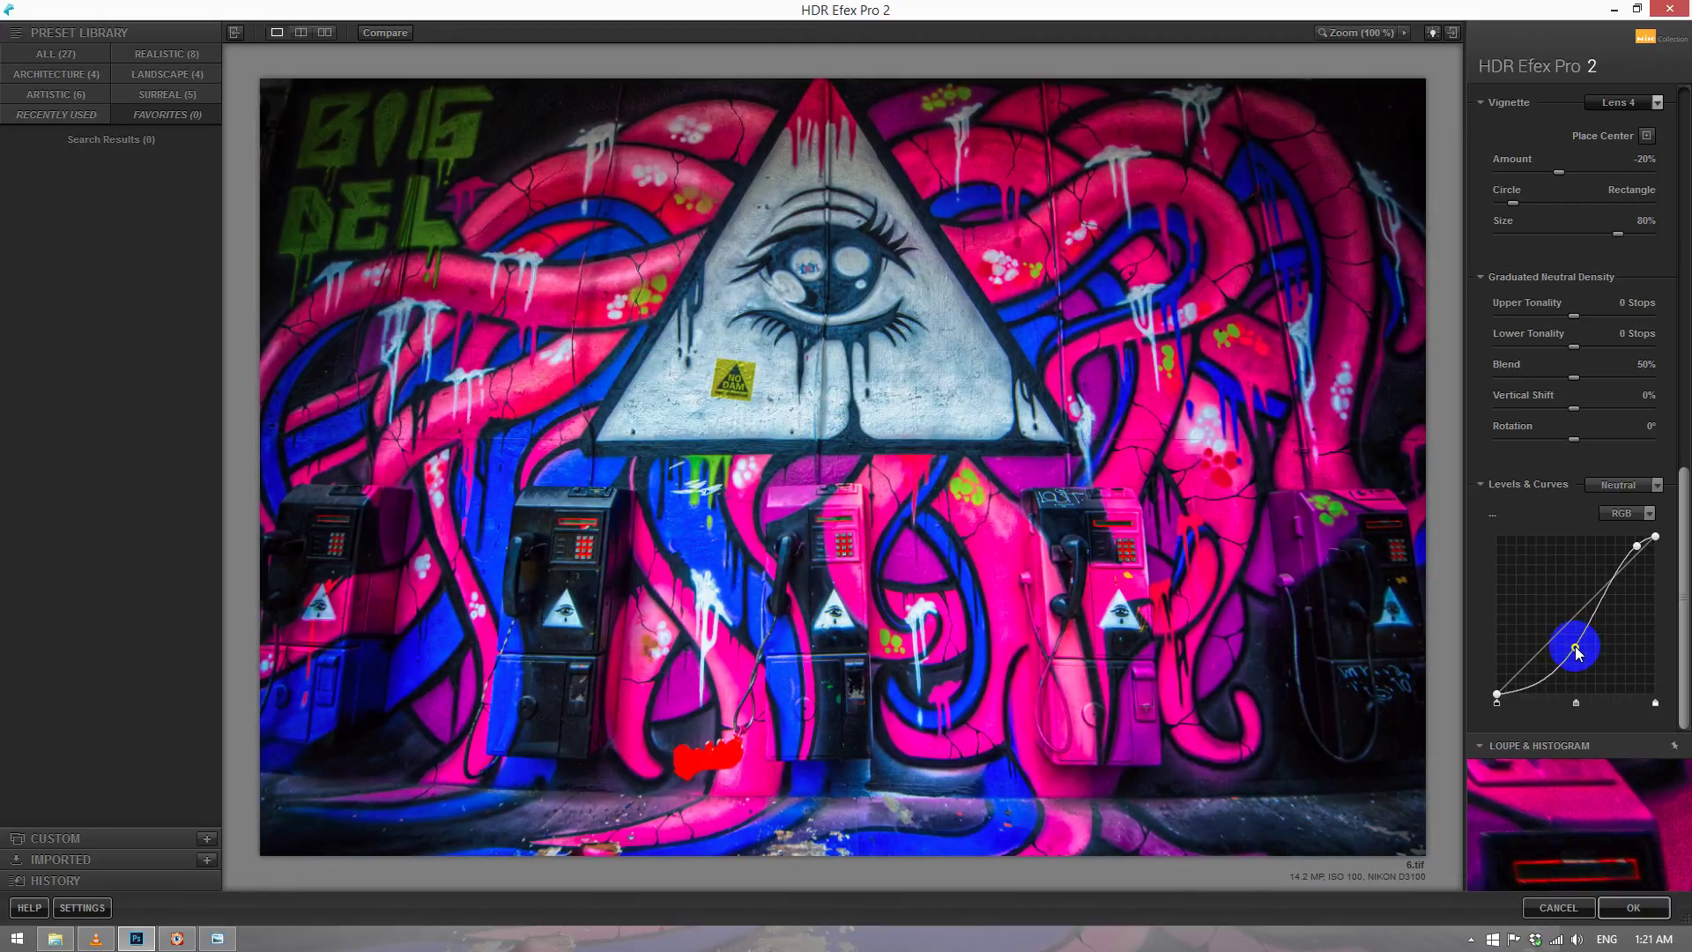
pyautogui.moveTo(1577, 650); pyautogui.dragTo(1579, 653)
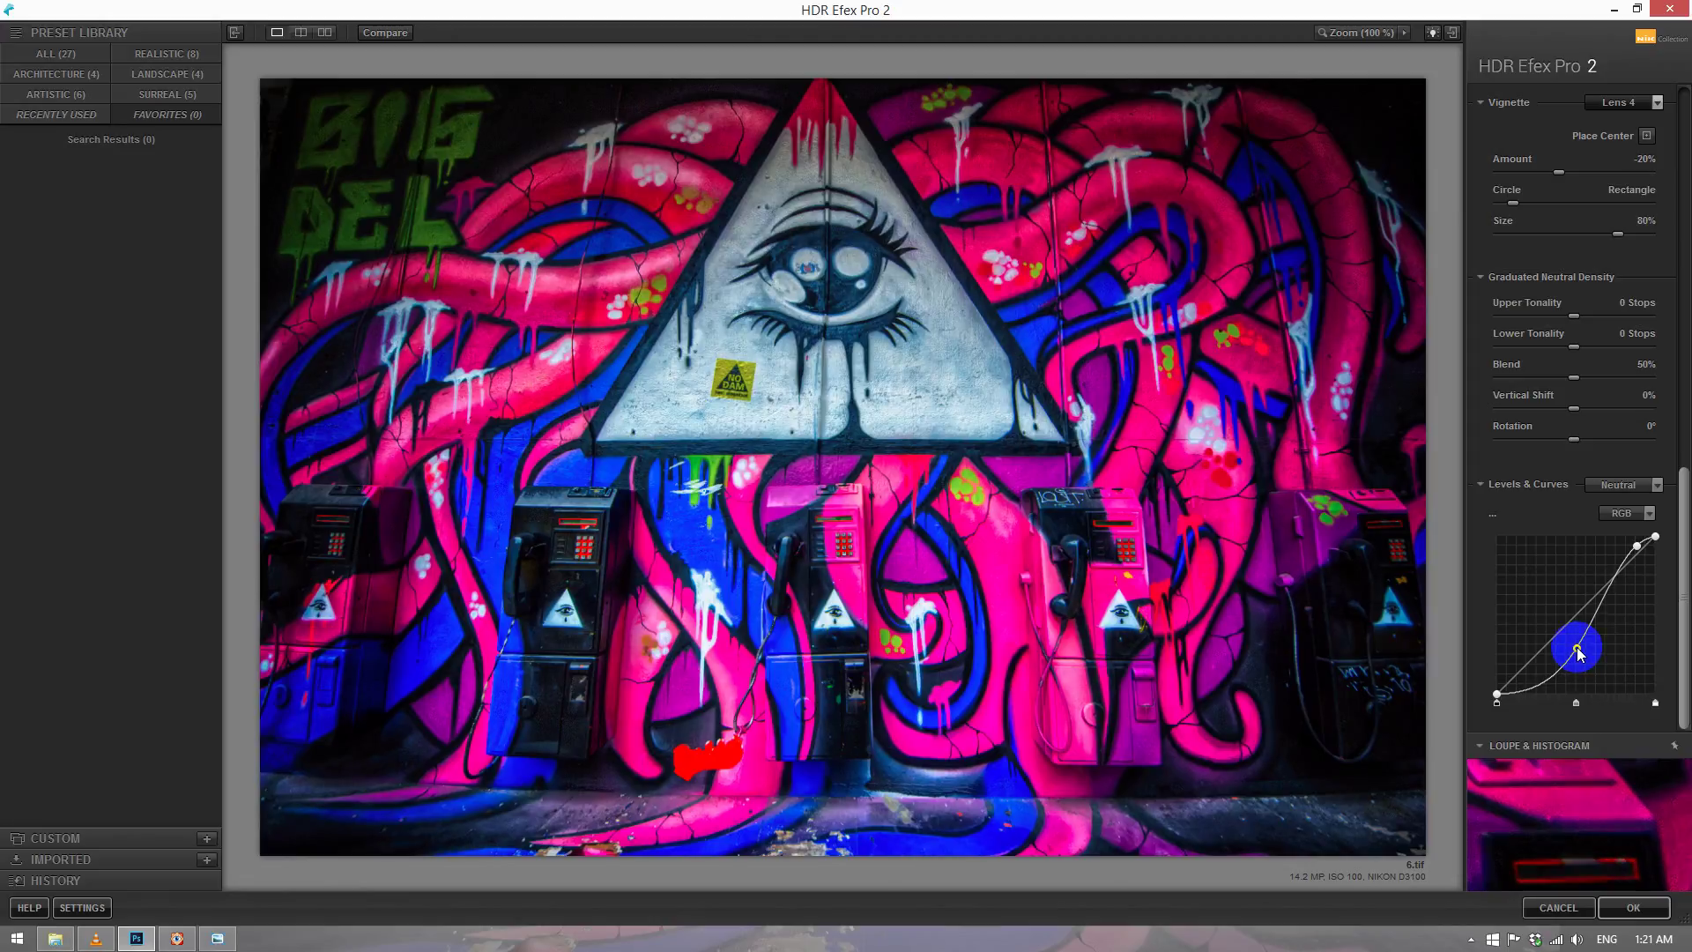
# Apply the HDR result to the photo and launch Nik Collection's Color Efex Pro 4.
pyautogui.click(1632, 907)
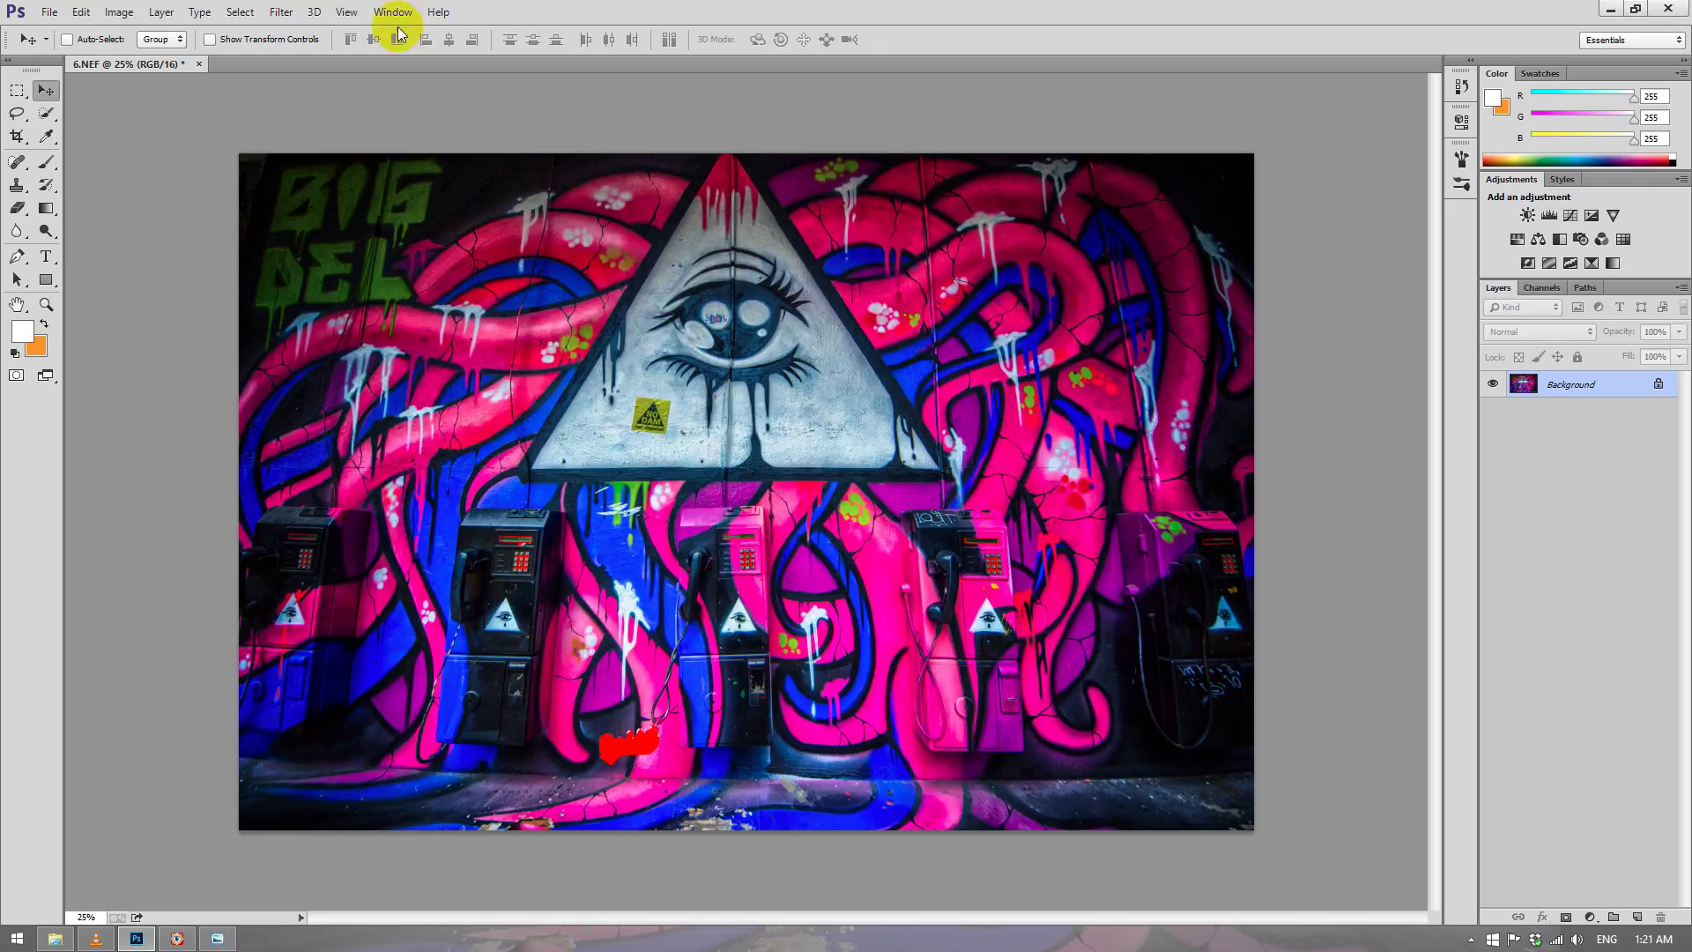
pyautogui.click(281, 12)
pyautogui.moveTo(313, 399)
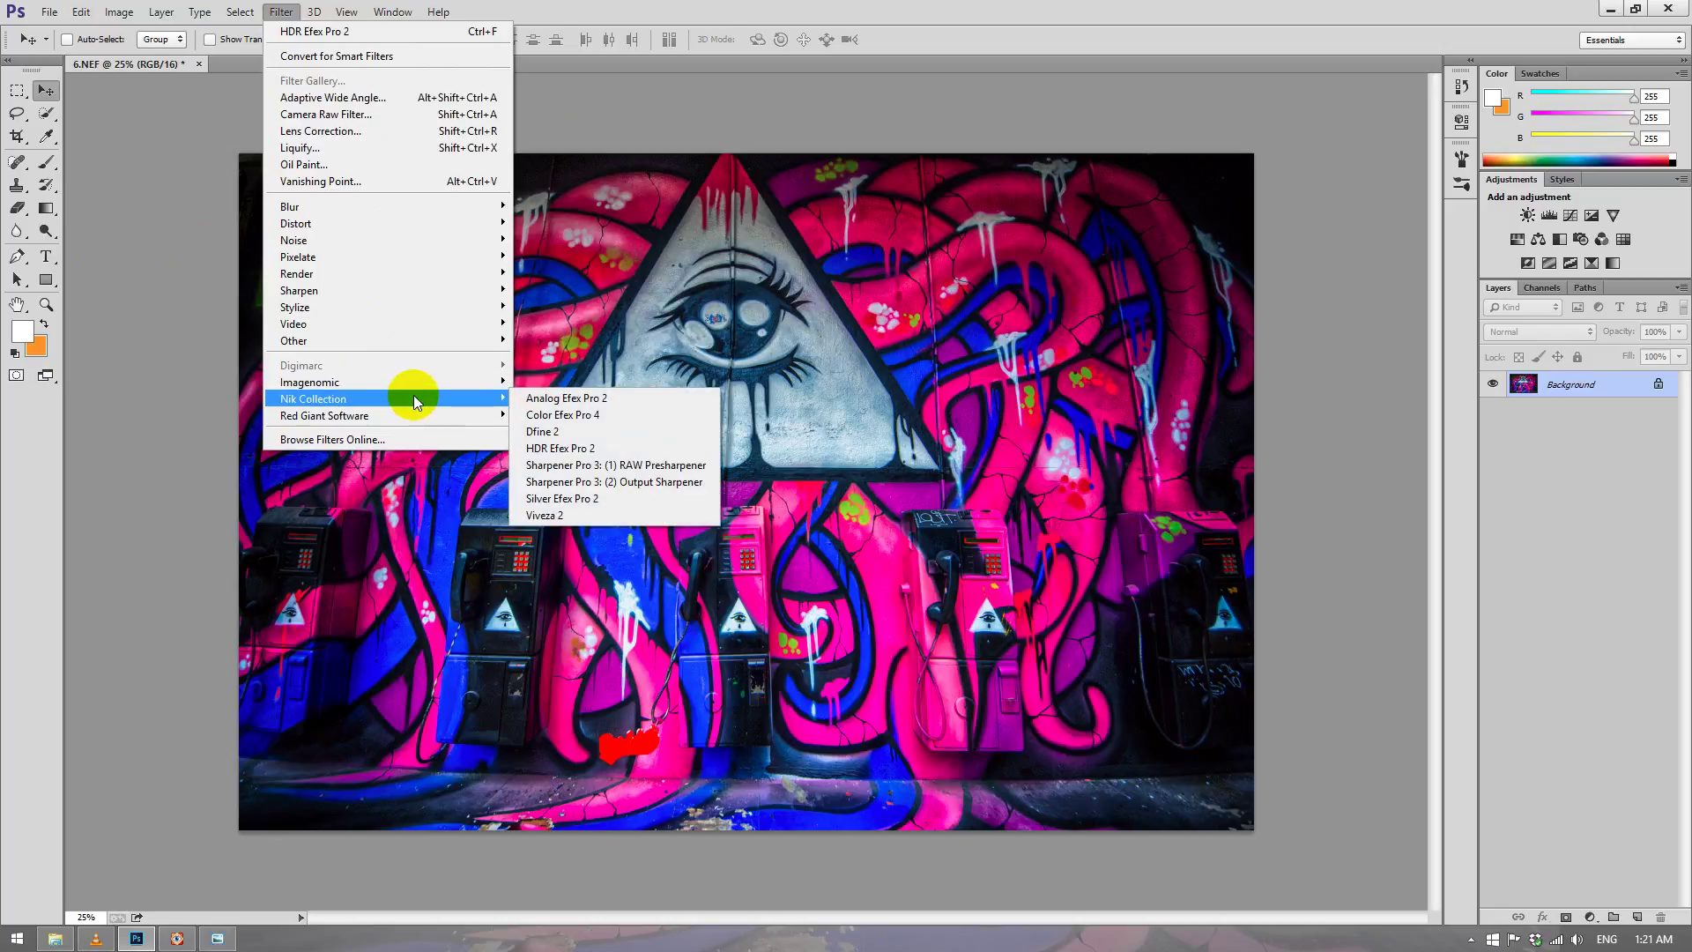
pyautogui.click(656, 421)
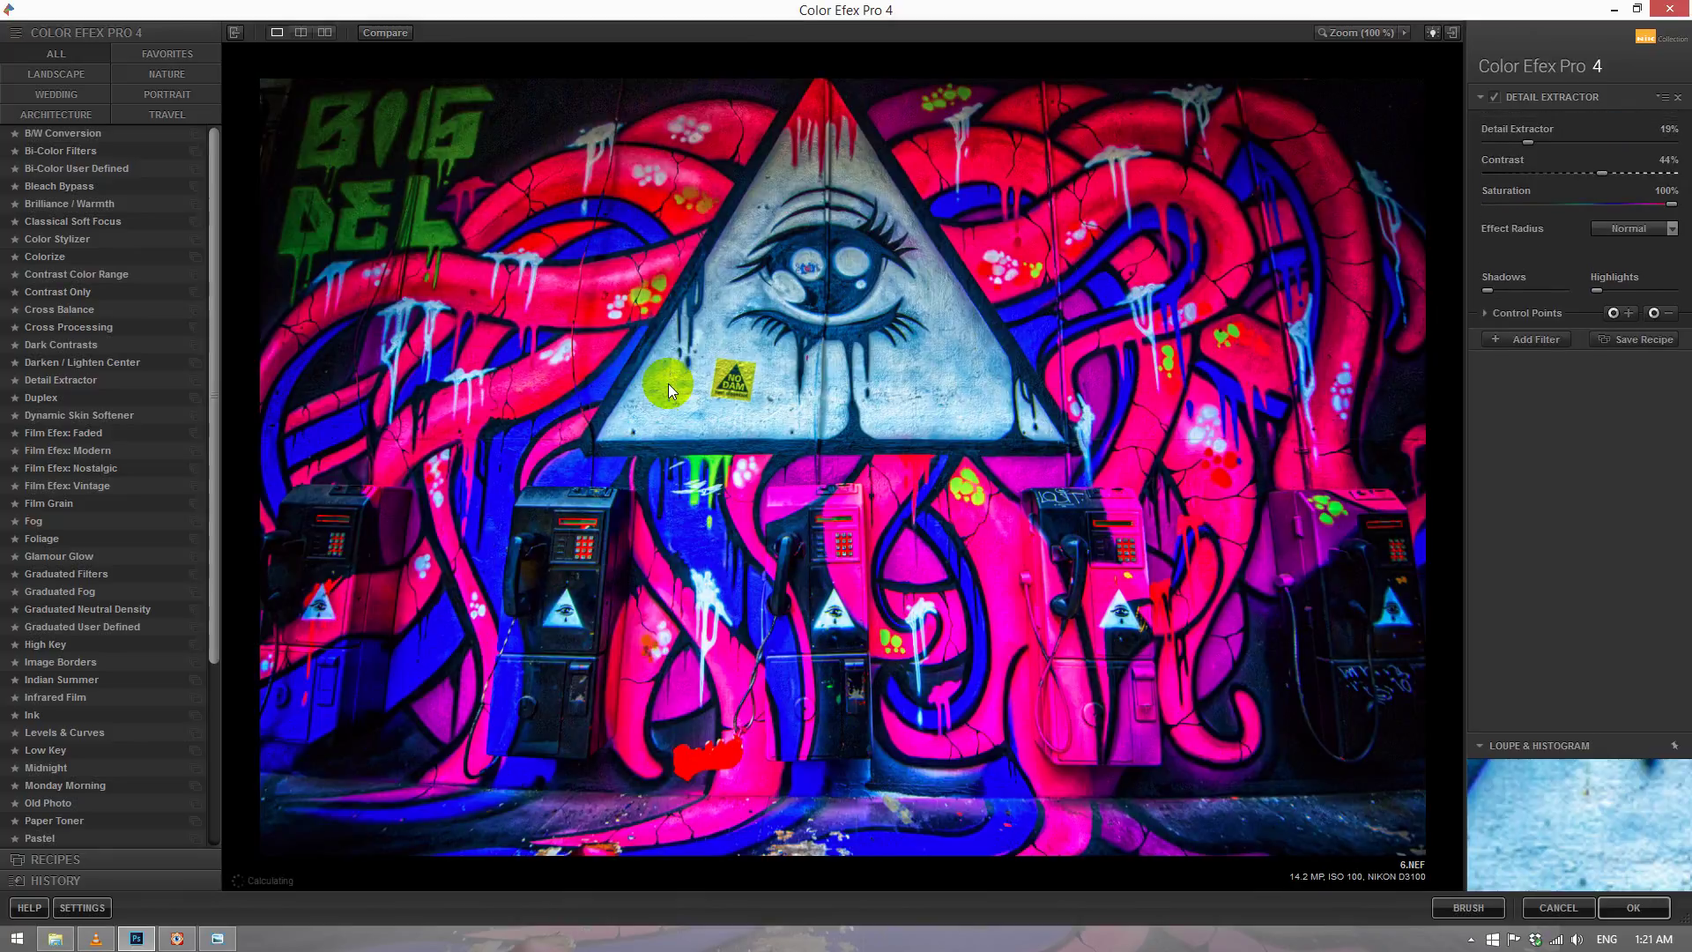
# Apply Detail Extractor at 3% detail, 44% contrast and 82% saturation.
pyautogui.click(60, 380)
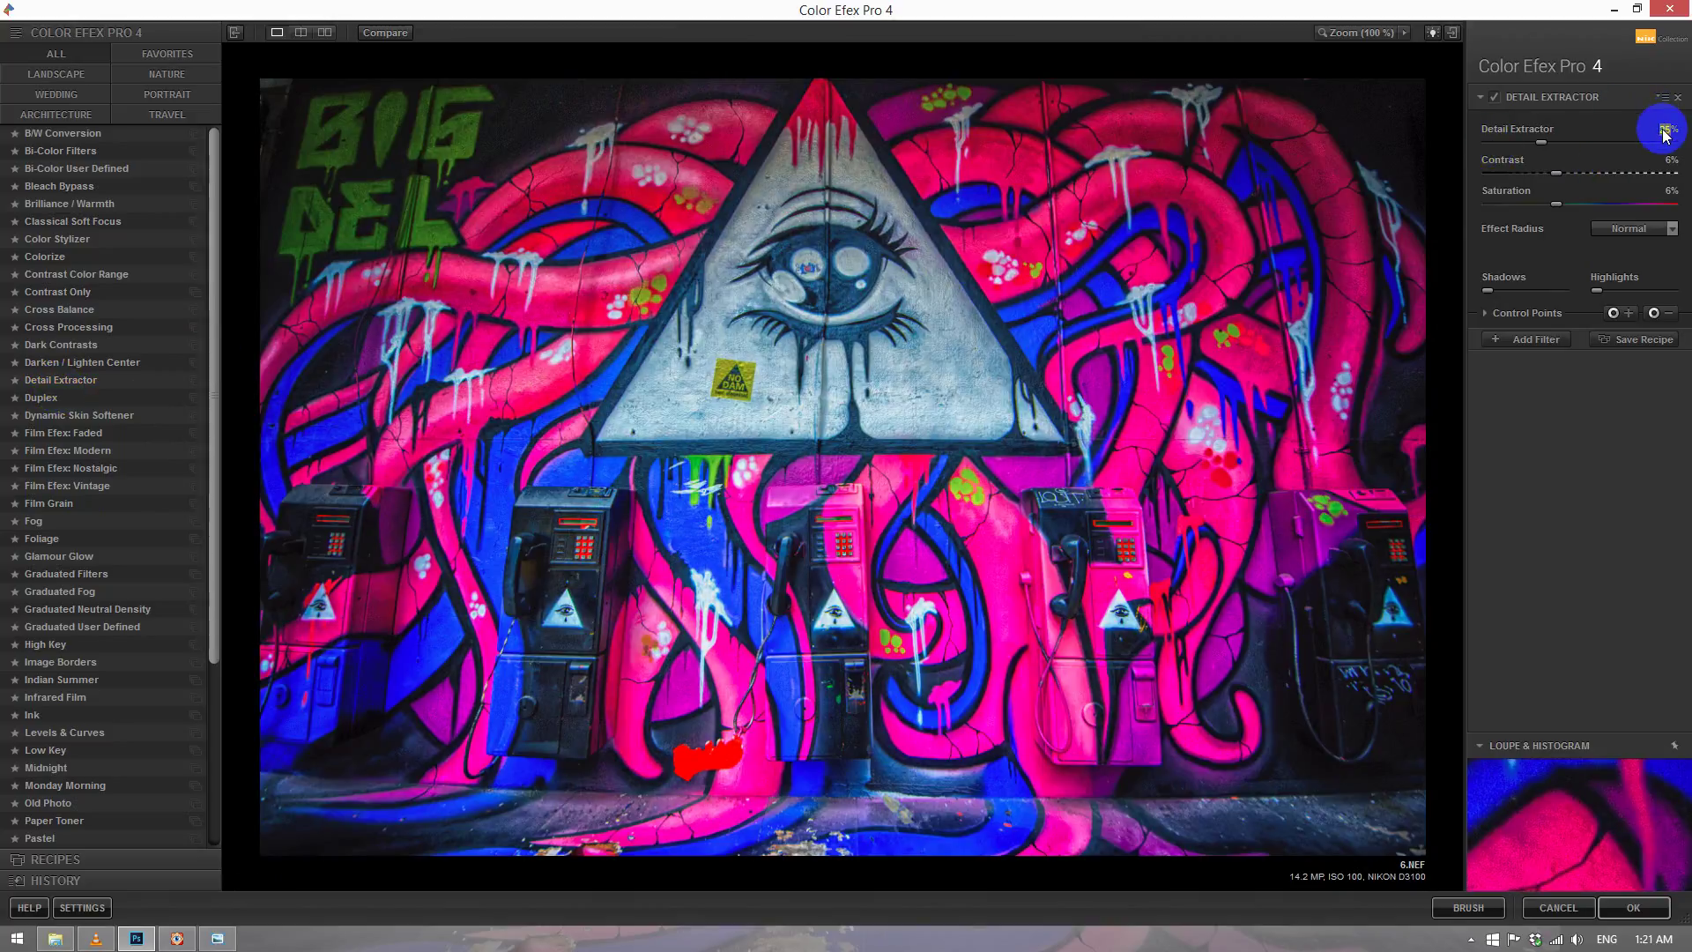
pyautogui.scroll(-10, 1666, 132)
pyautogui.scroll(10, 1662, 160)
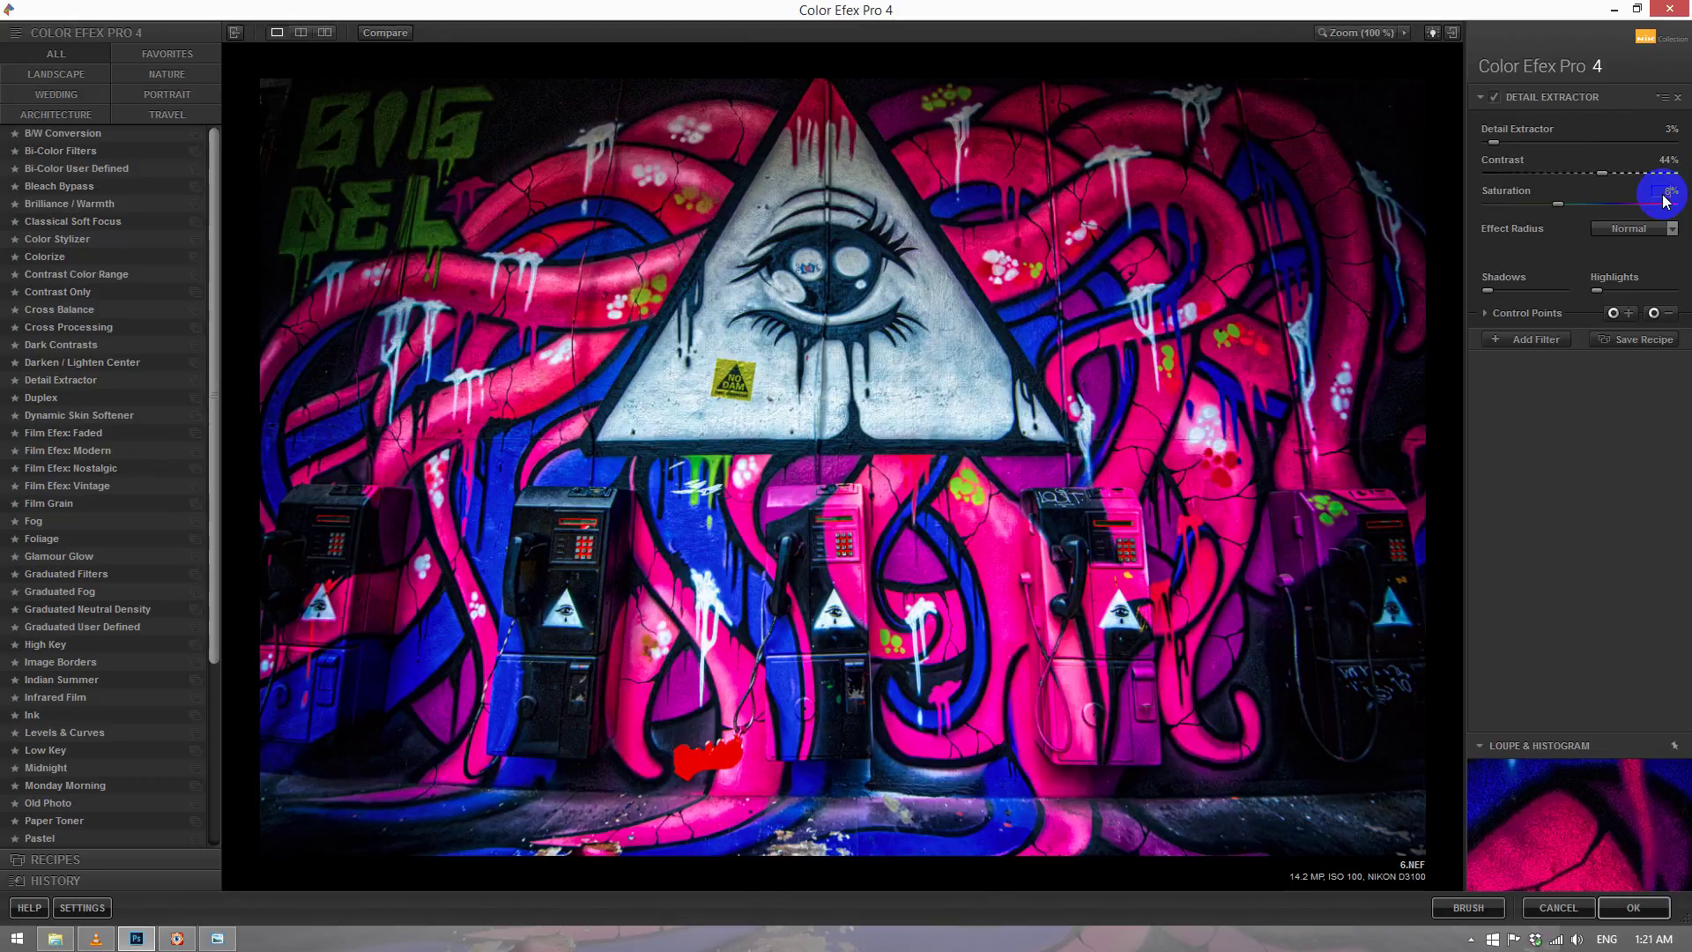
pyautogui.scroll(10, 1664, 192)
pyautogui.click(1485, 313)
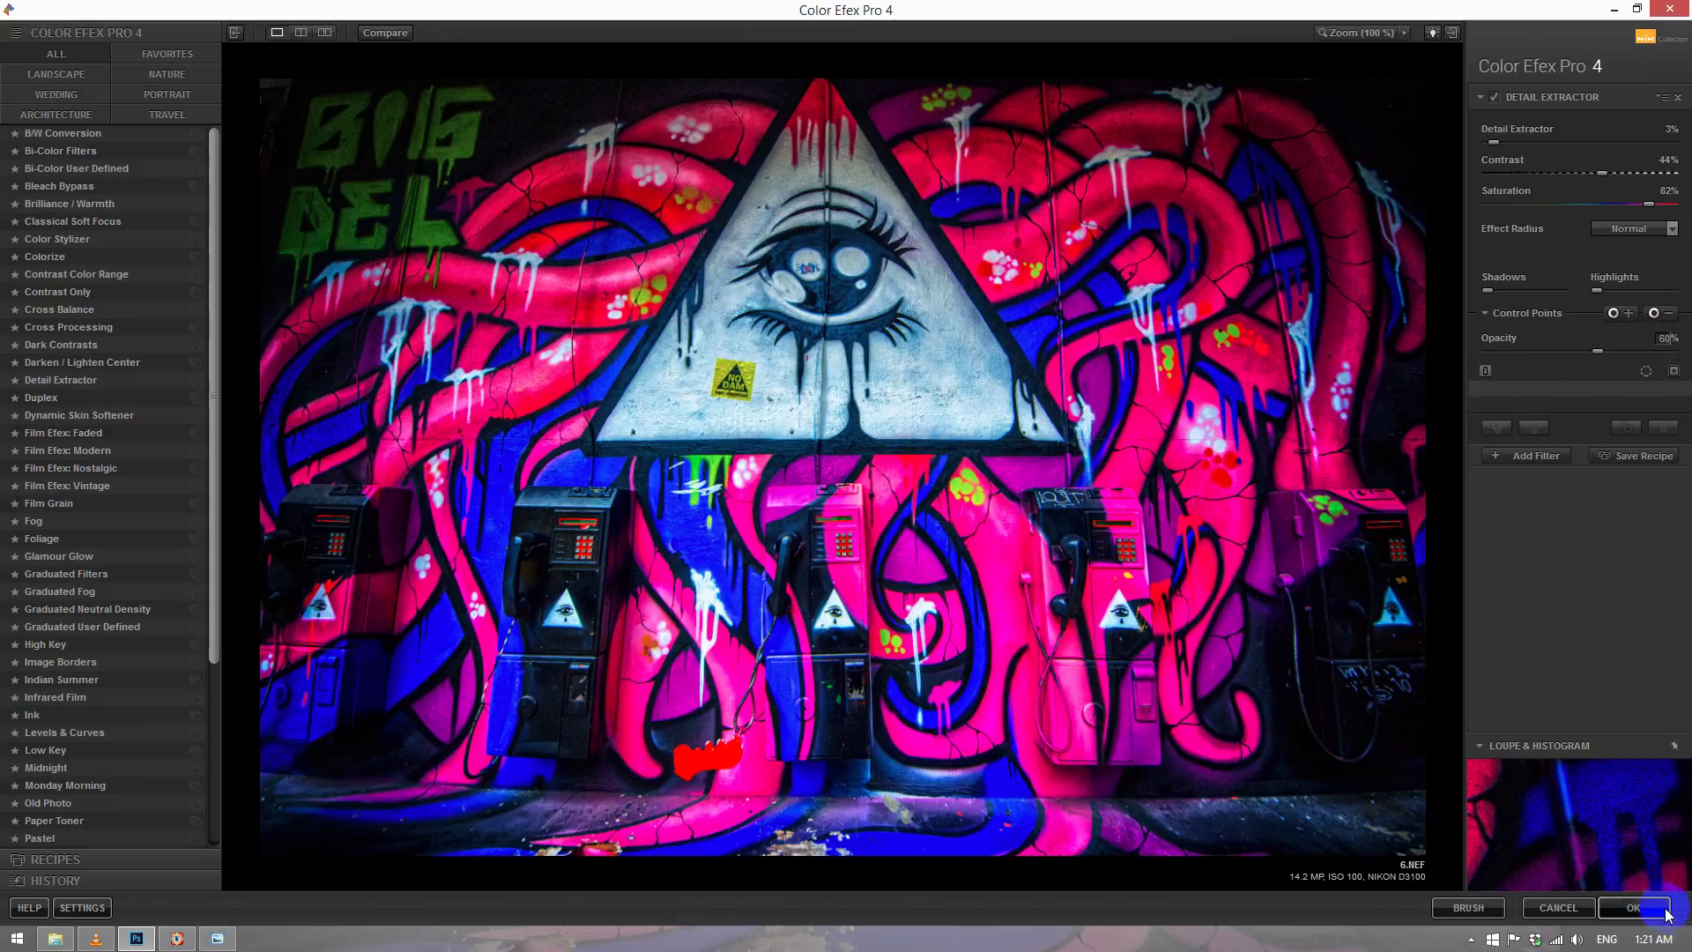
pyautogui.click(1633, 907)
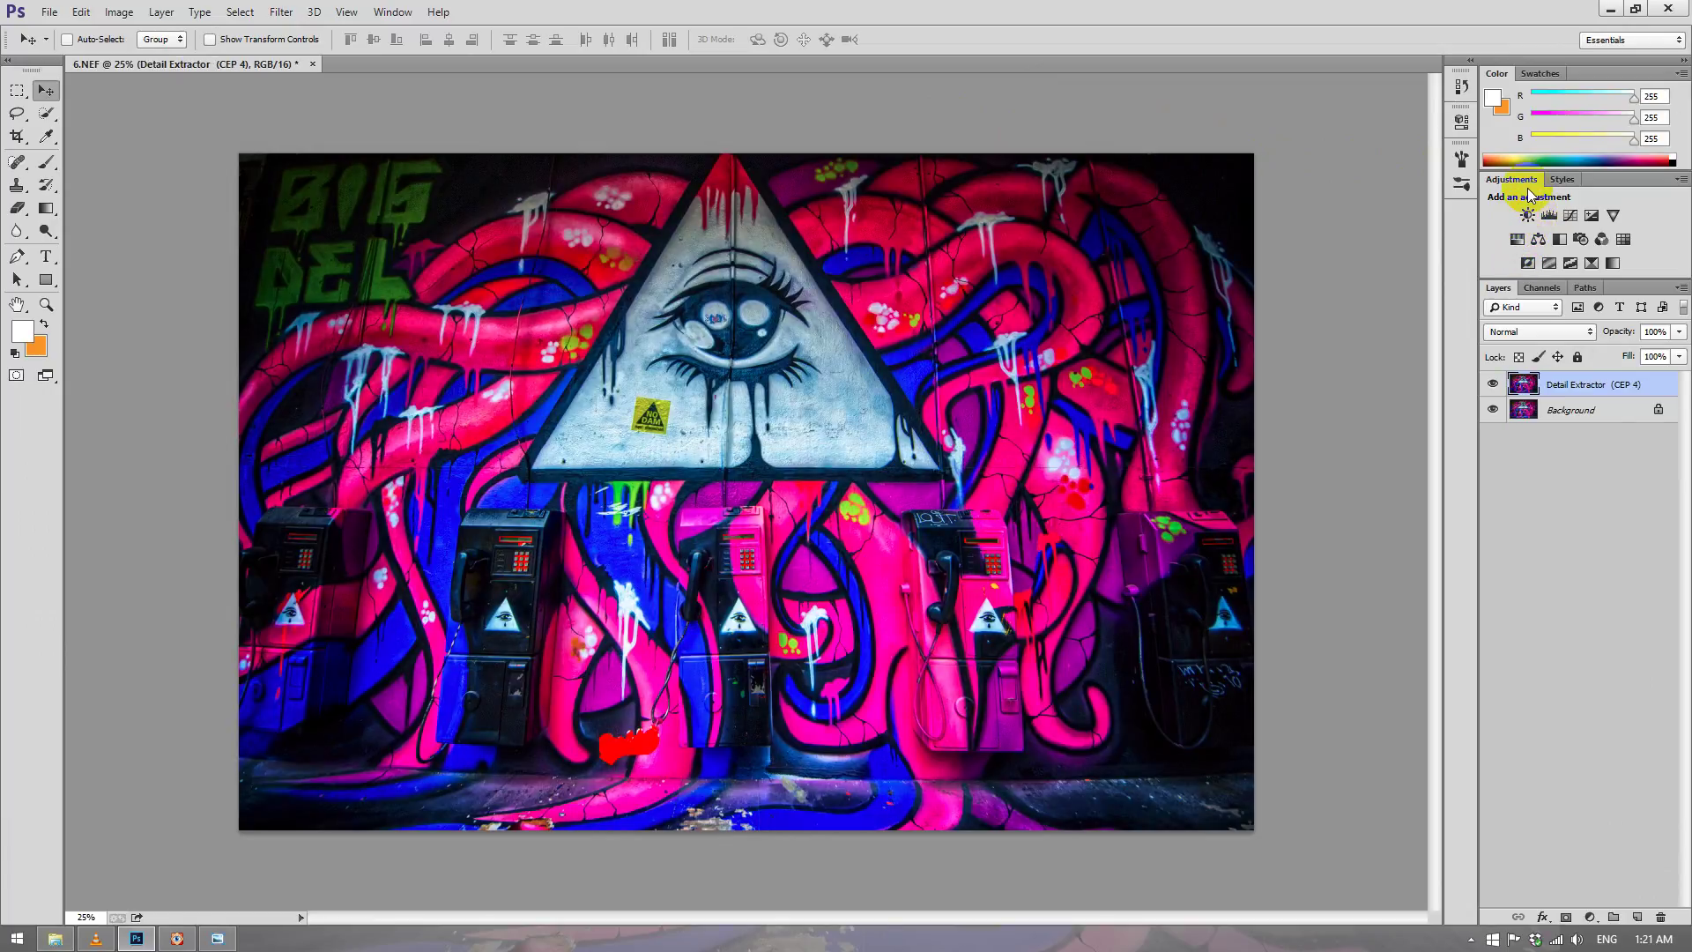
# Add a Brightness/Contrast adjustment layer with brightness 31 above the Detail Extractor layer.
pyautogui.click(1527, 216)
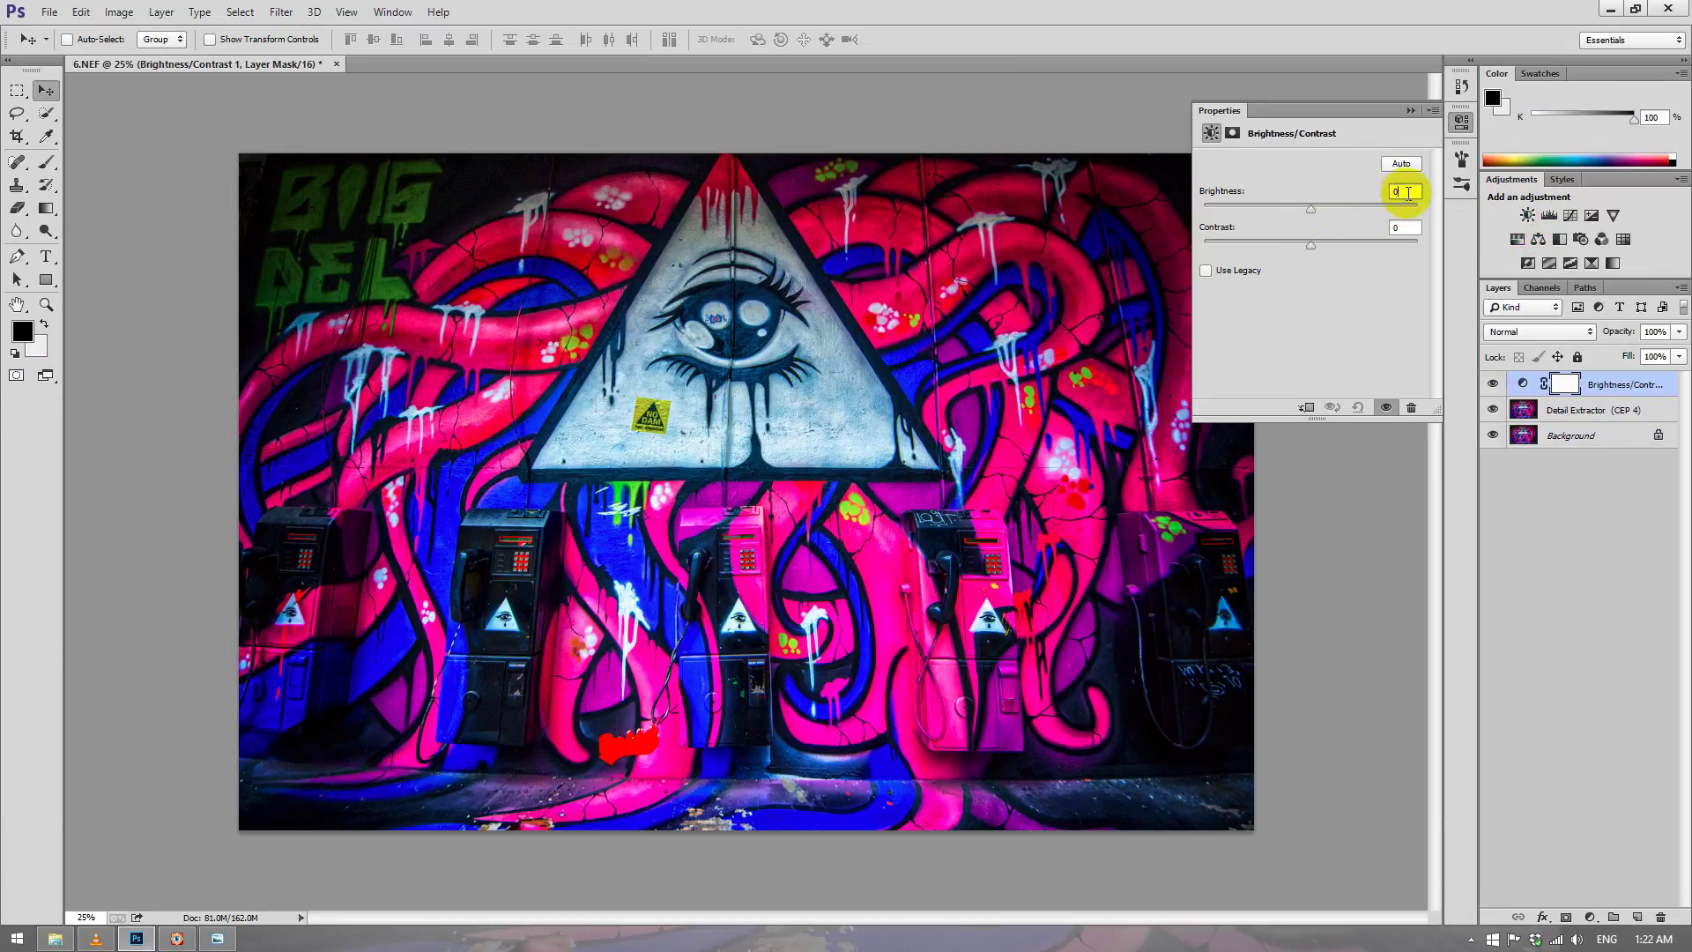
pyautogui.write('31')
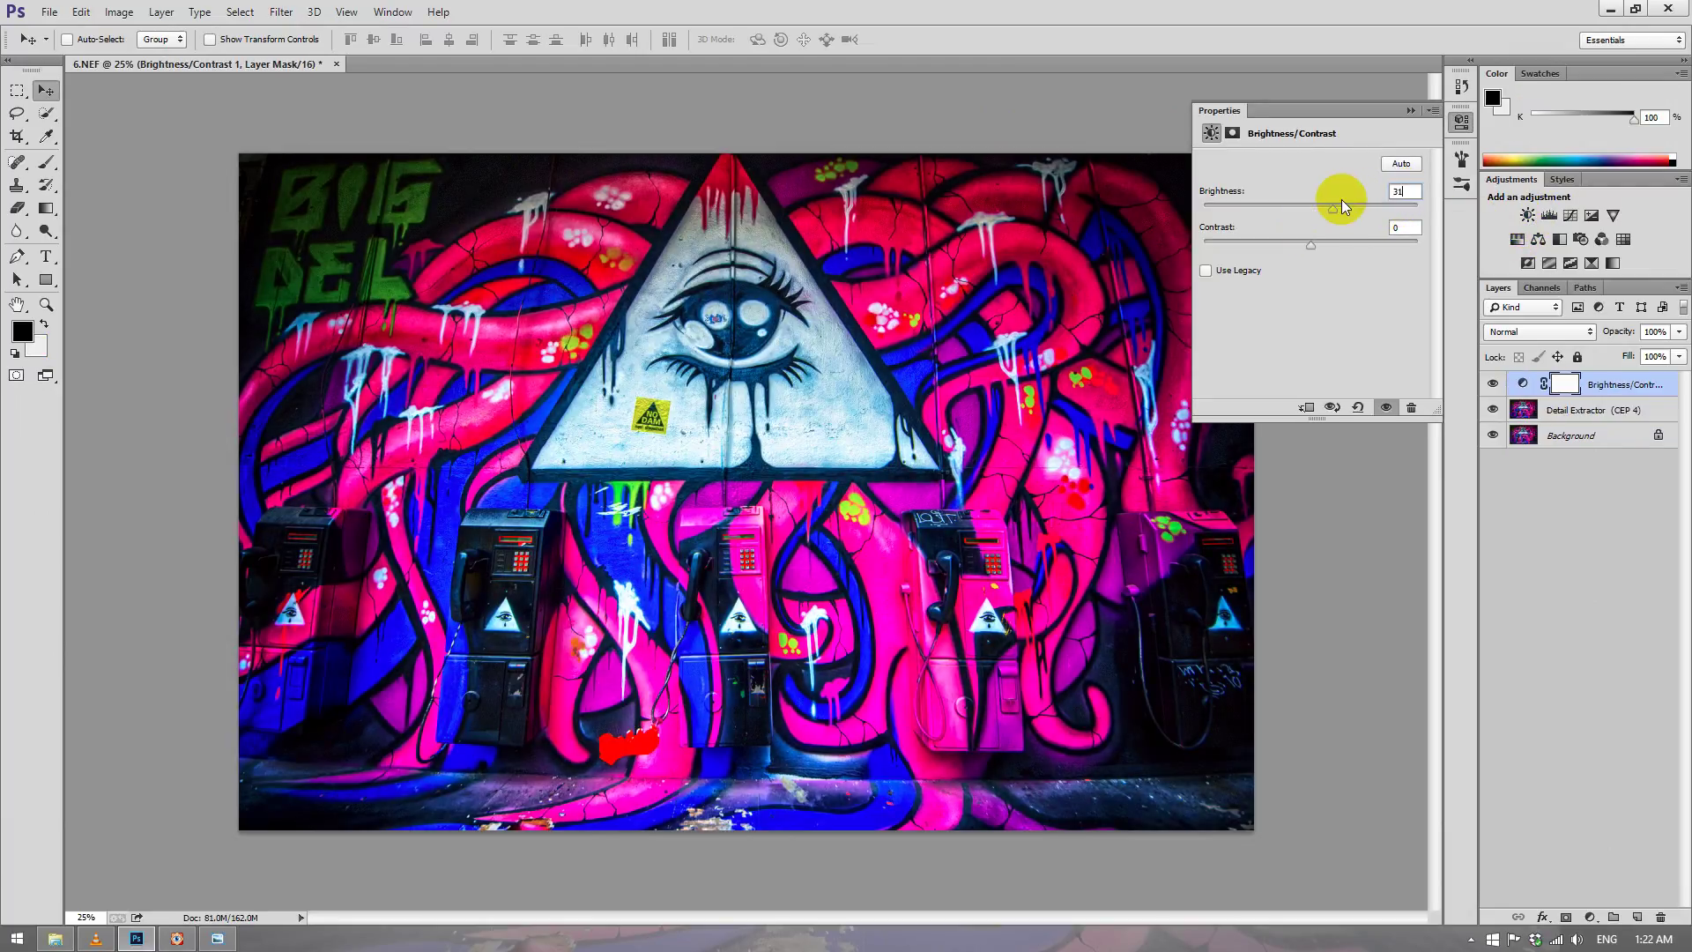
pyautogui.click(1410, 110)
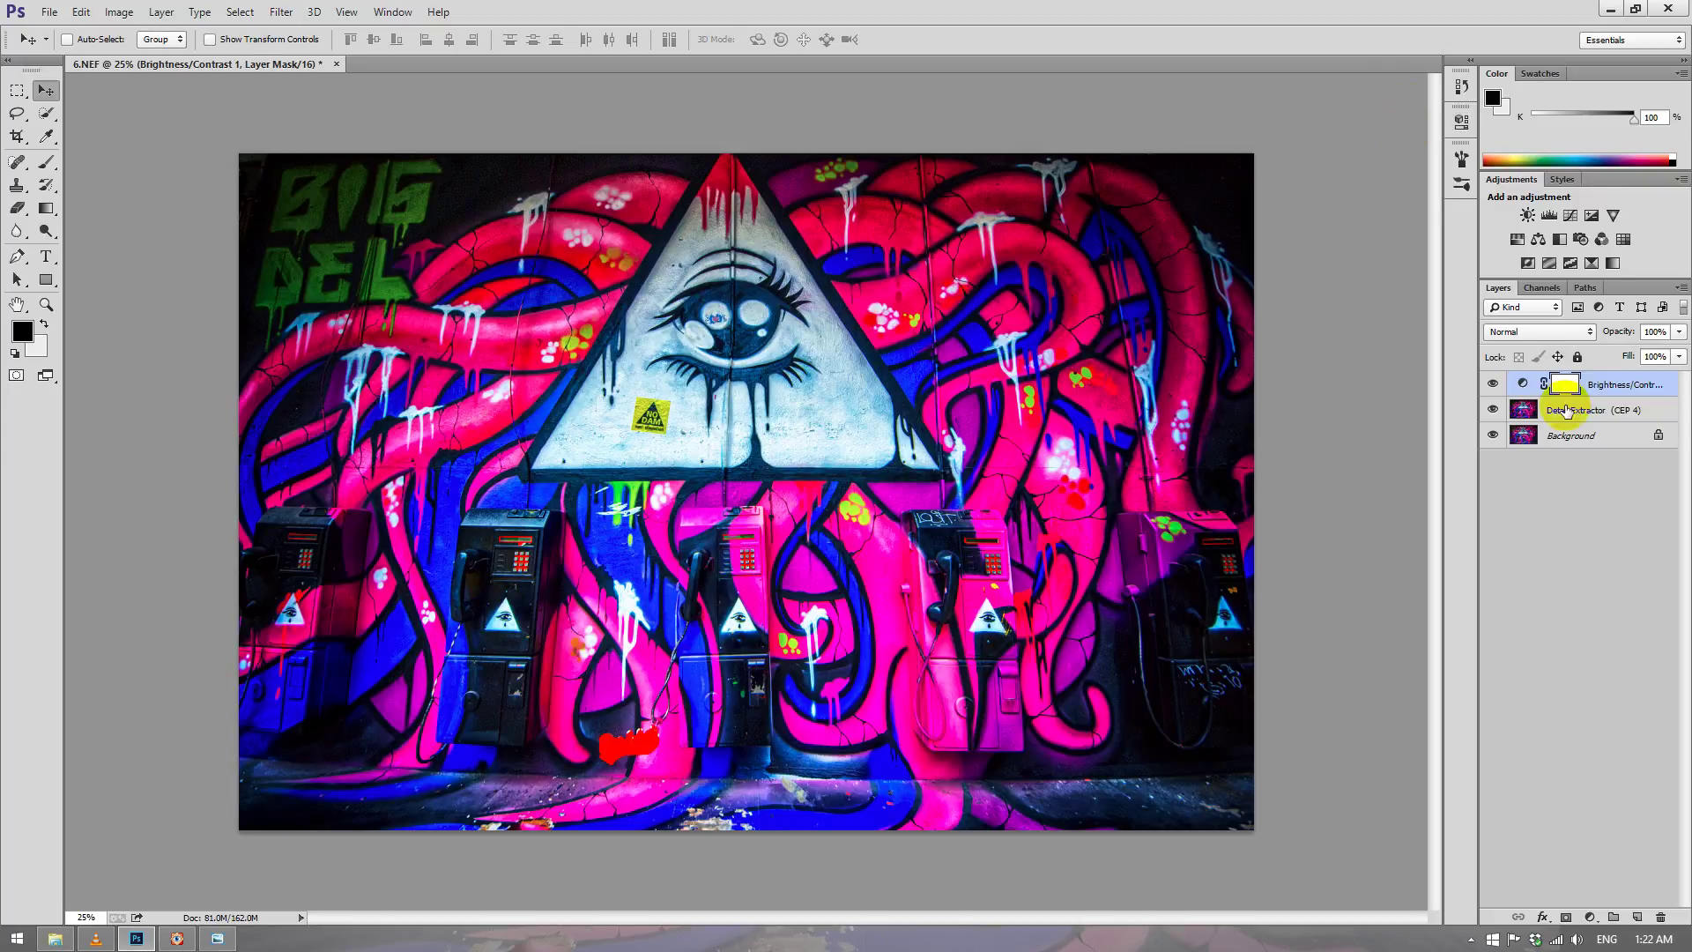
pyautogui.click(81, 11)
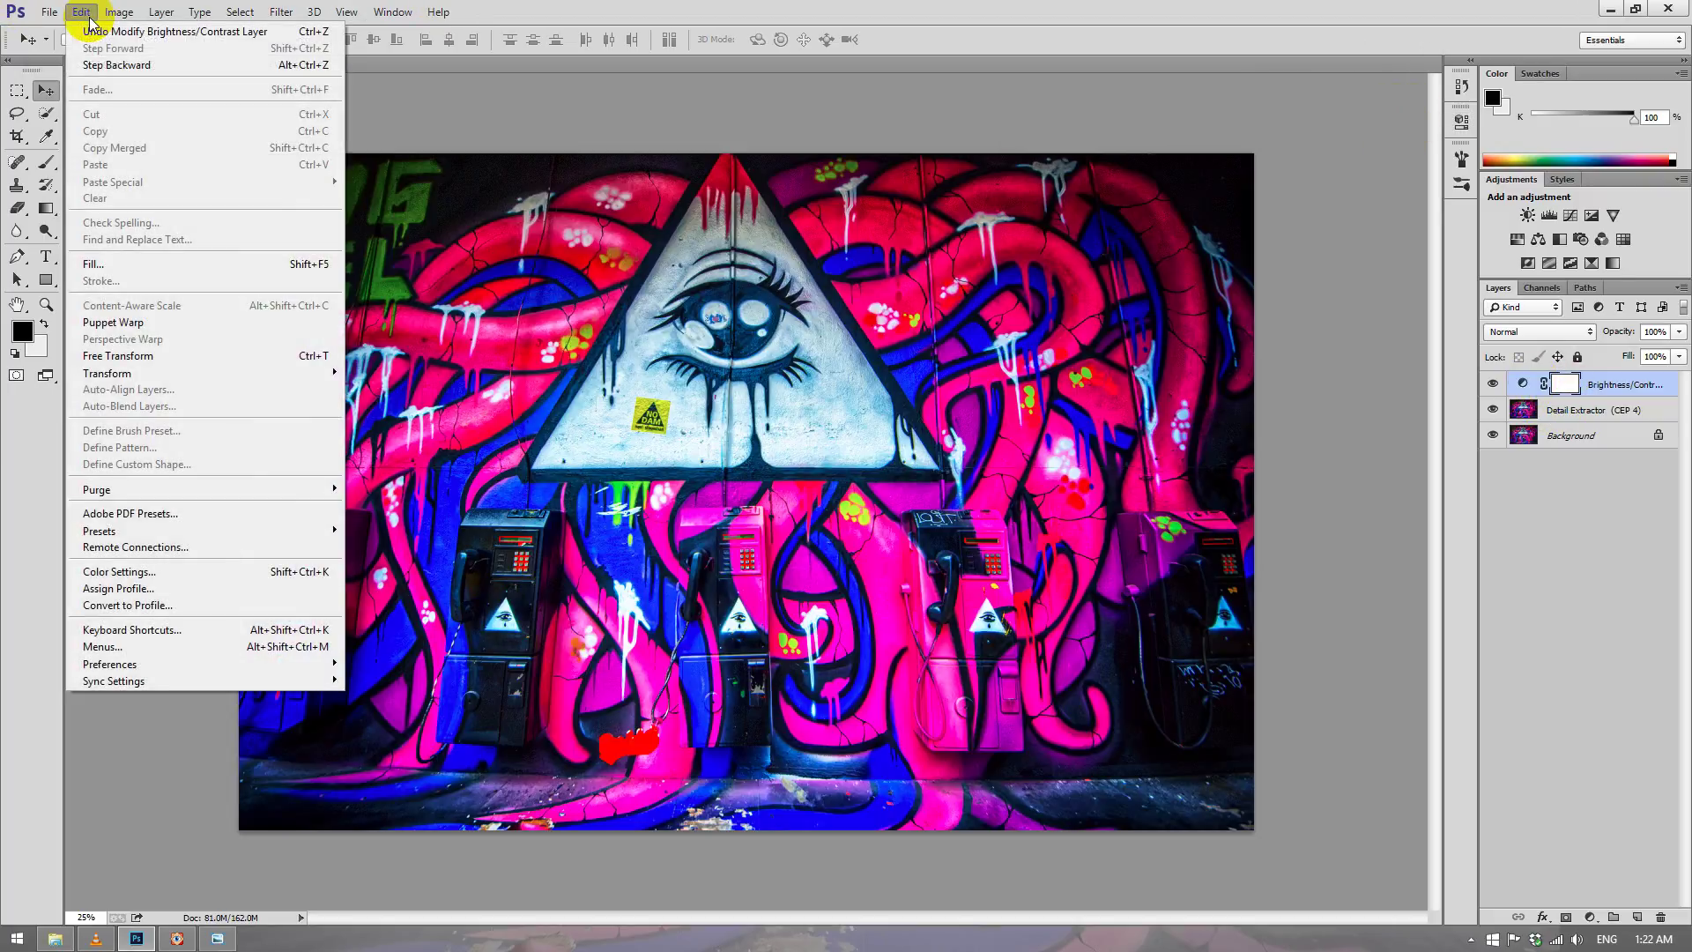
# Fill the Brightness/Contrast mask with black to hide the brightening.
pyautogui.click(131, 257)
pyautogui.click(395, 159)
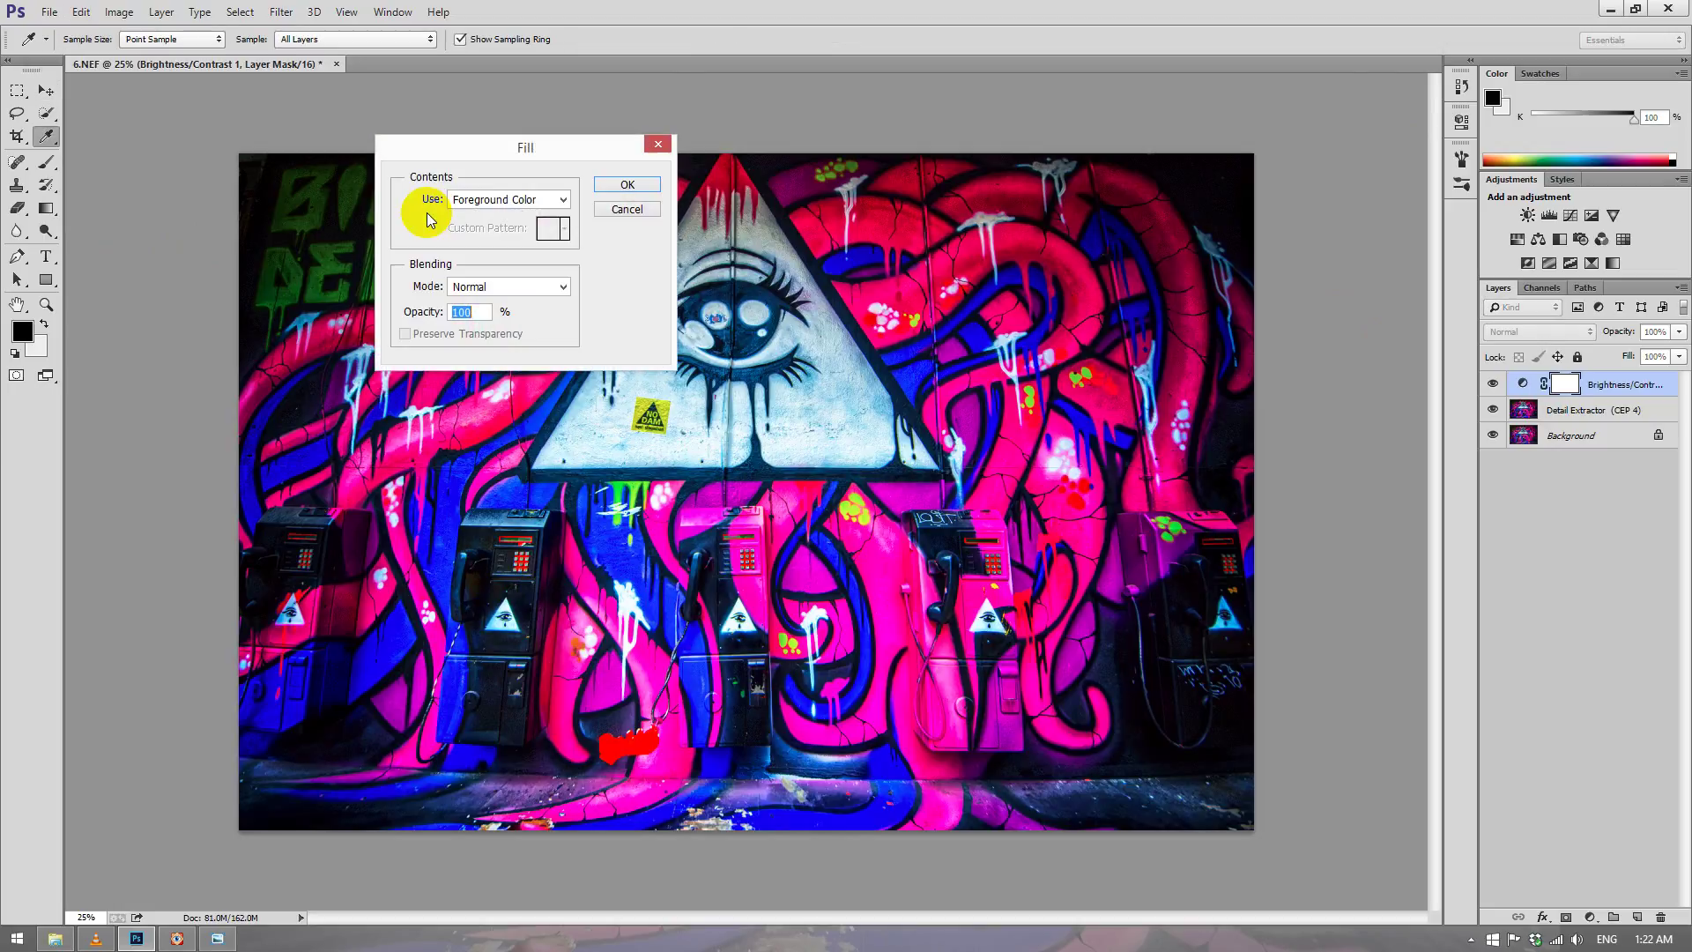
pyautogui.click(494, 199)
pyautogui.click(490, 331)
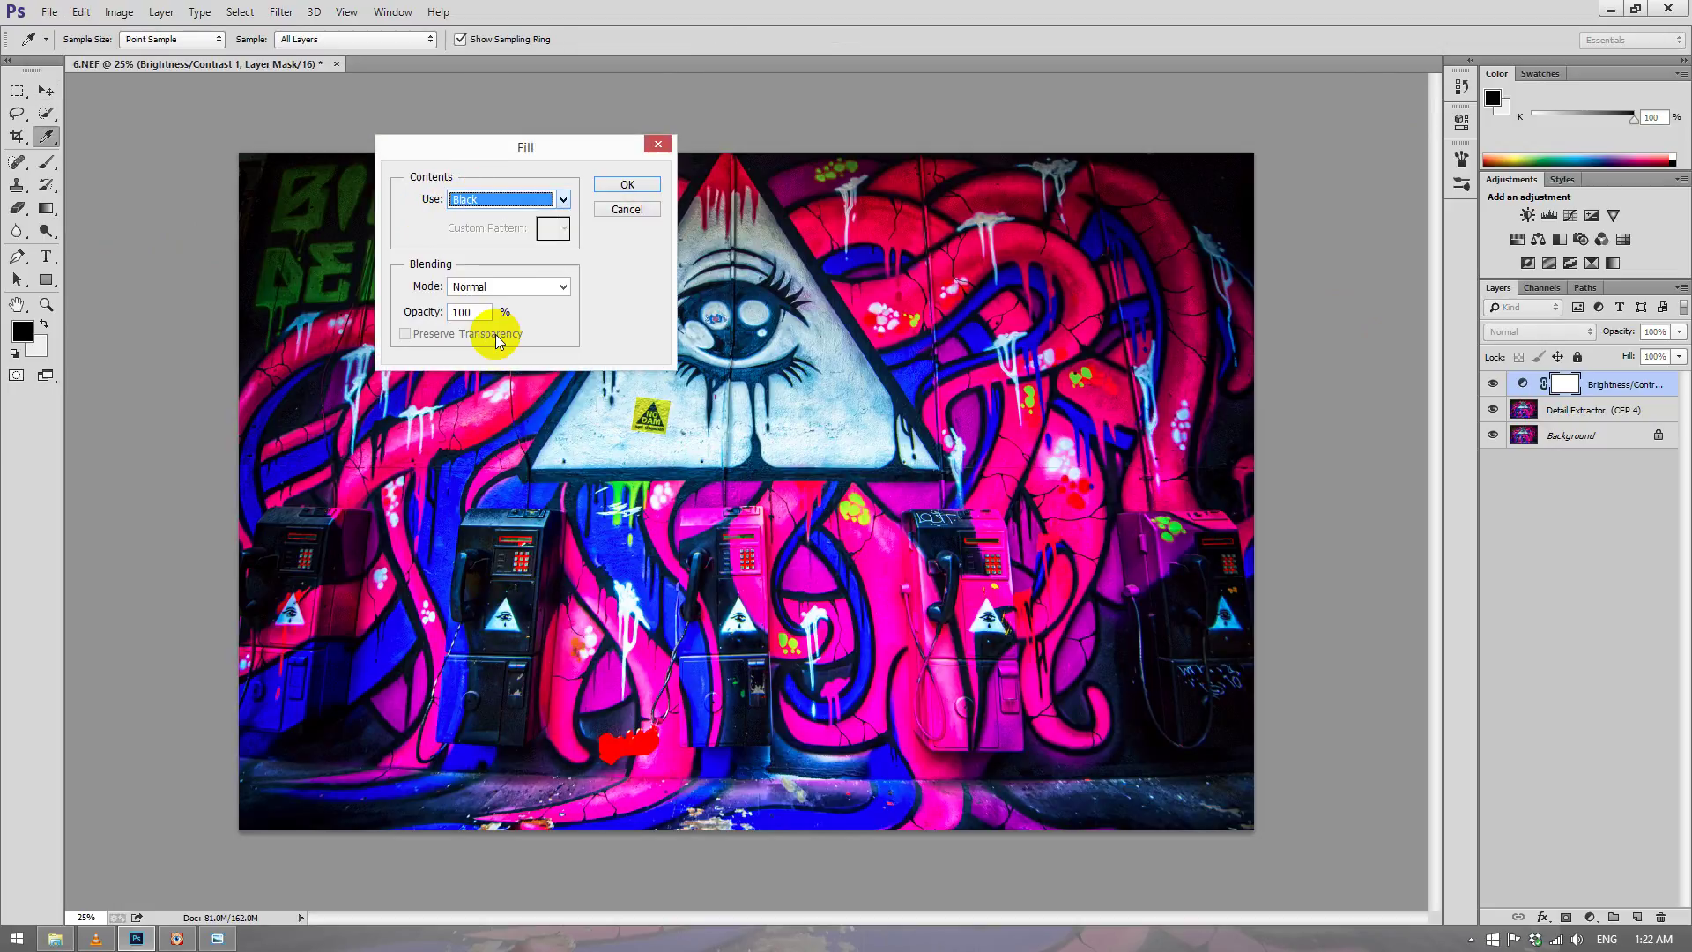
pyautogui.click(636, 186)
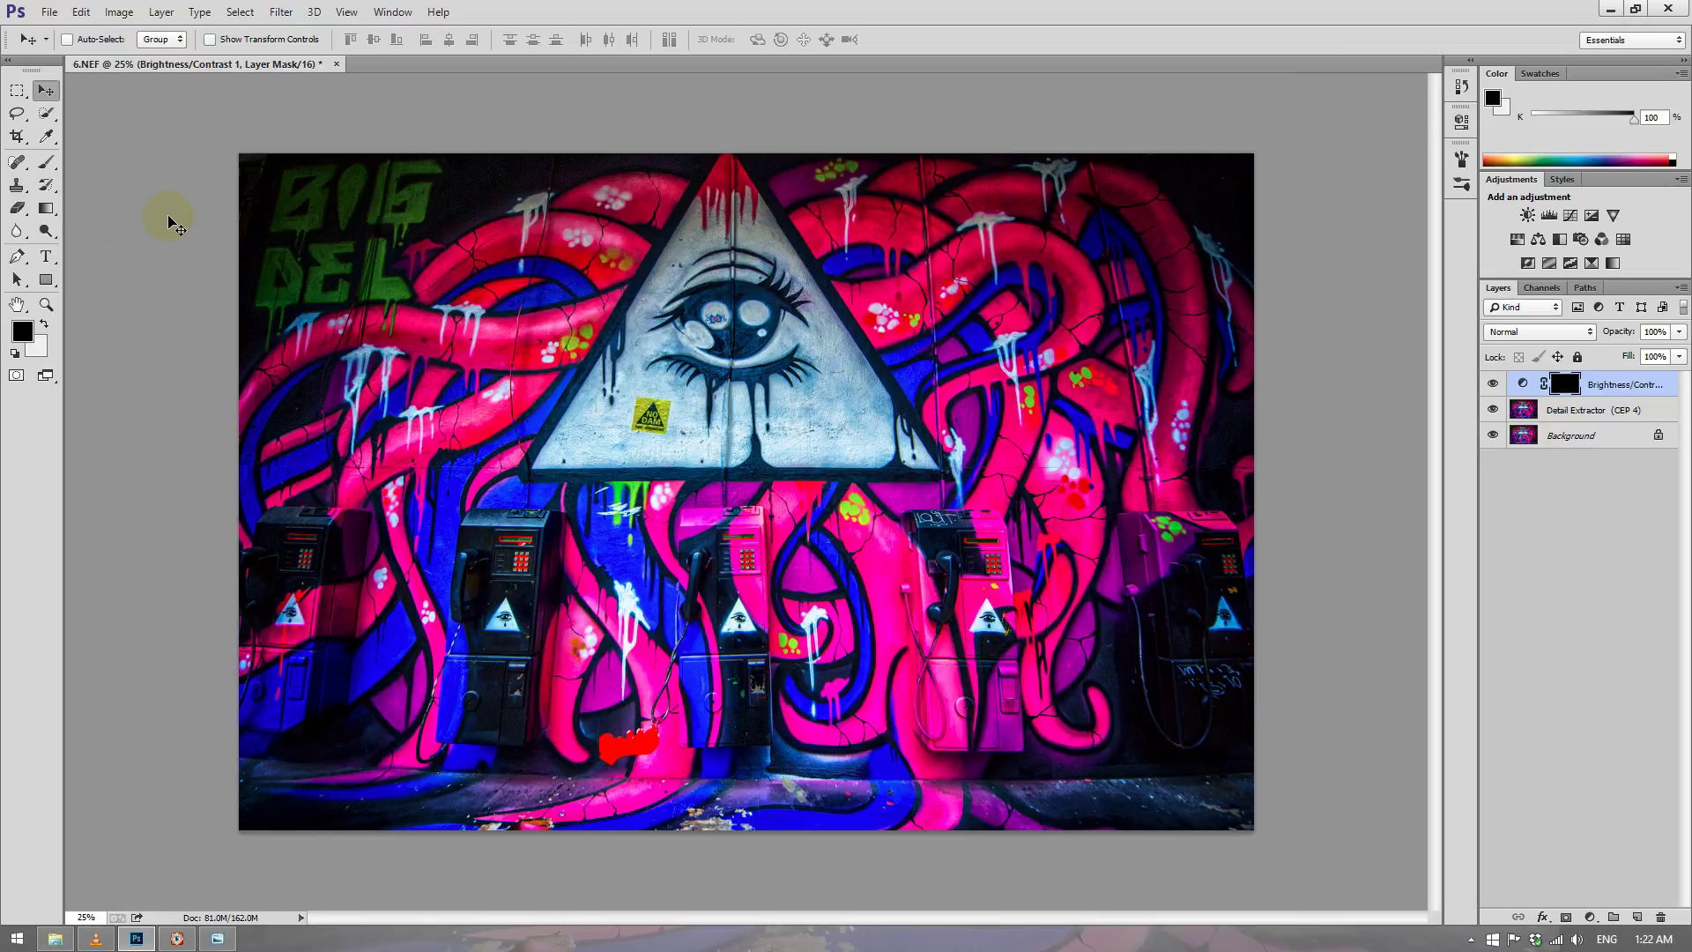
# Set up a soft-tipped Brush with white as the foreground colour.
pyautogui.click(46, 162)
pyautogui.click(74, 39)
pyautogui.click(61, 152)
pyautogui.click(132, 124)
pyautogui.click(136, 435)
pyautogui.click(43, 325)
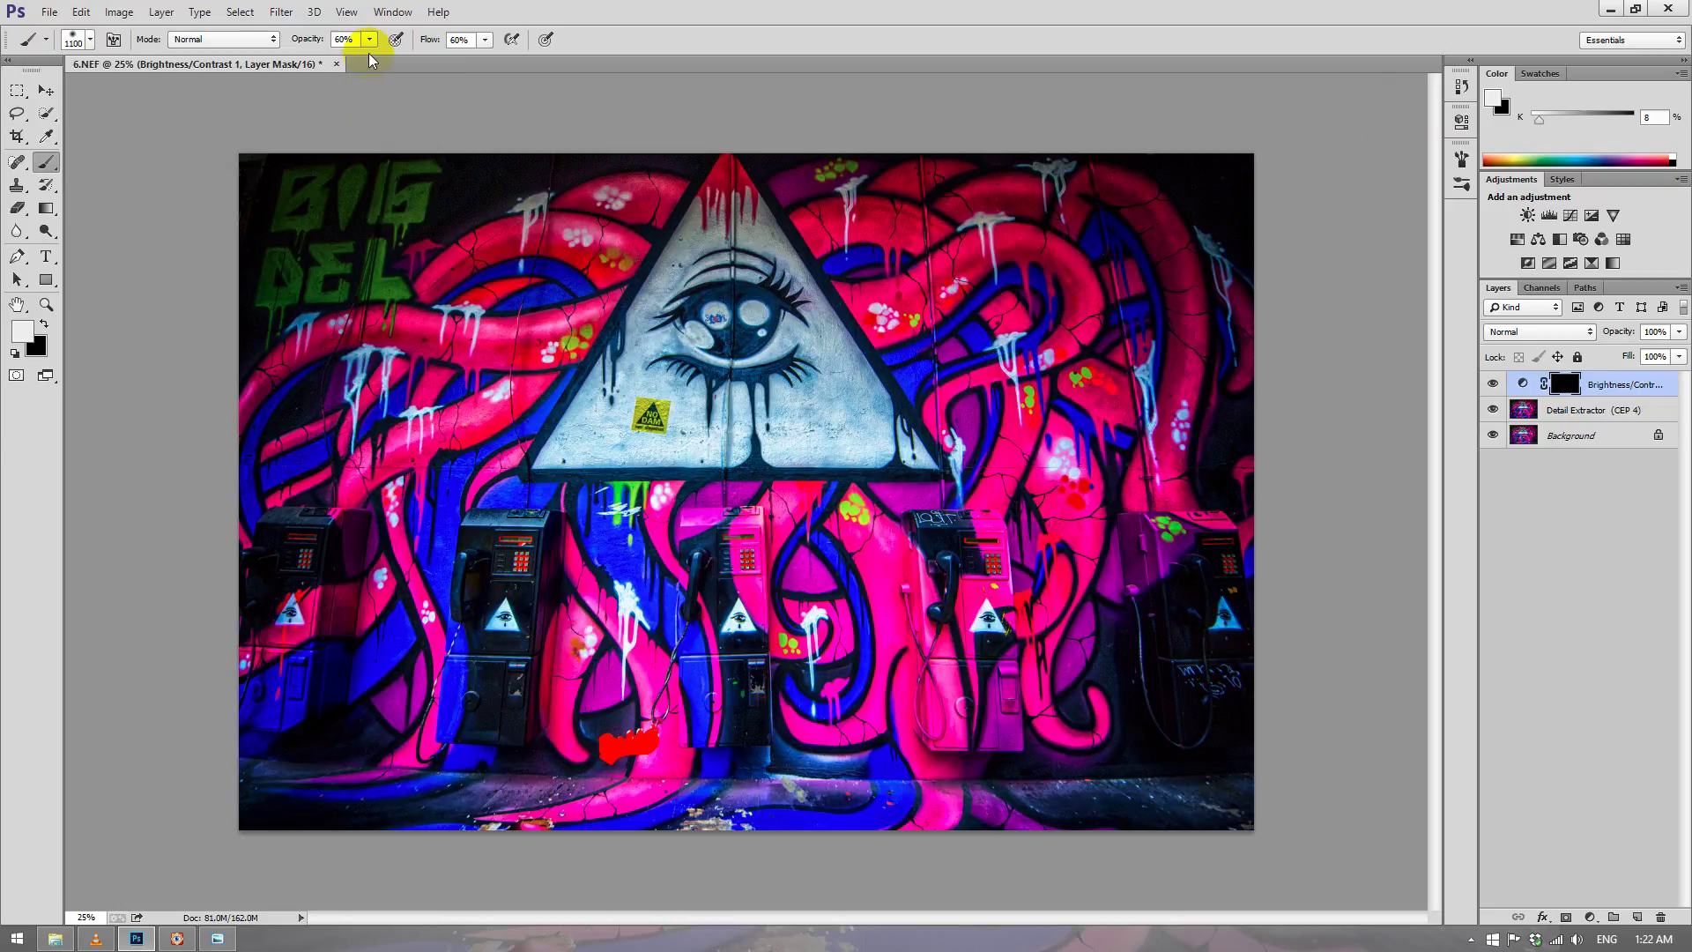
# Shrink the brush and paint white on the mask over the eye, triangle and right-side wall.
pyautogui.press('[')
pyautogui.press('[')
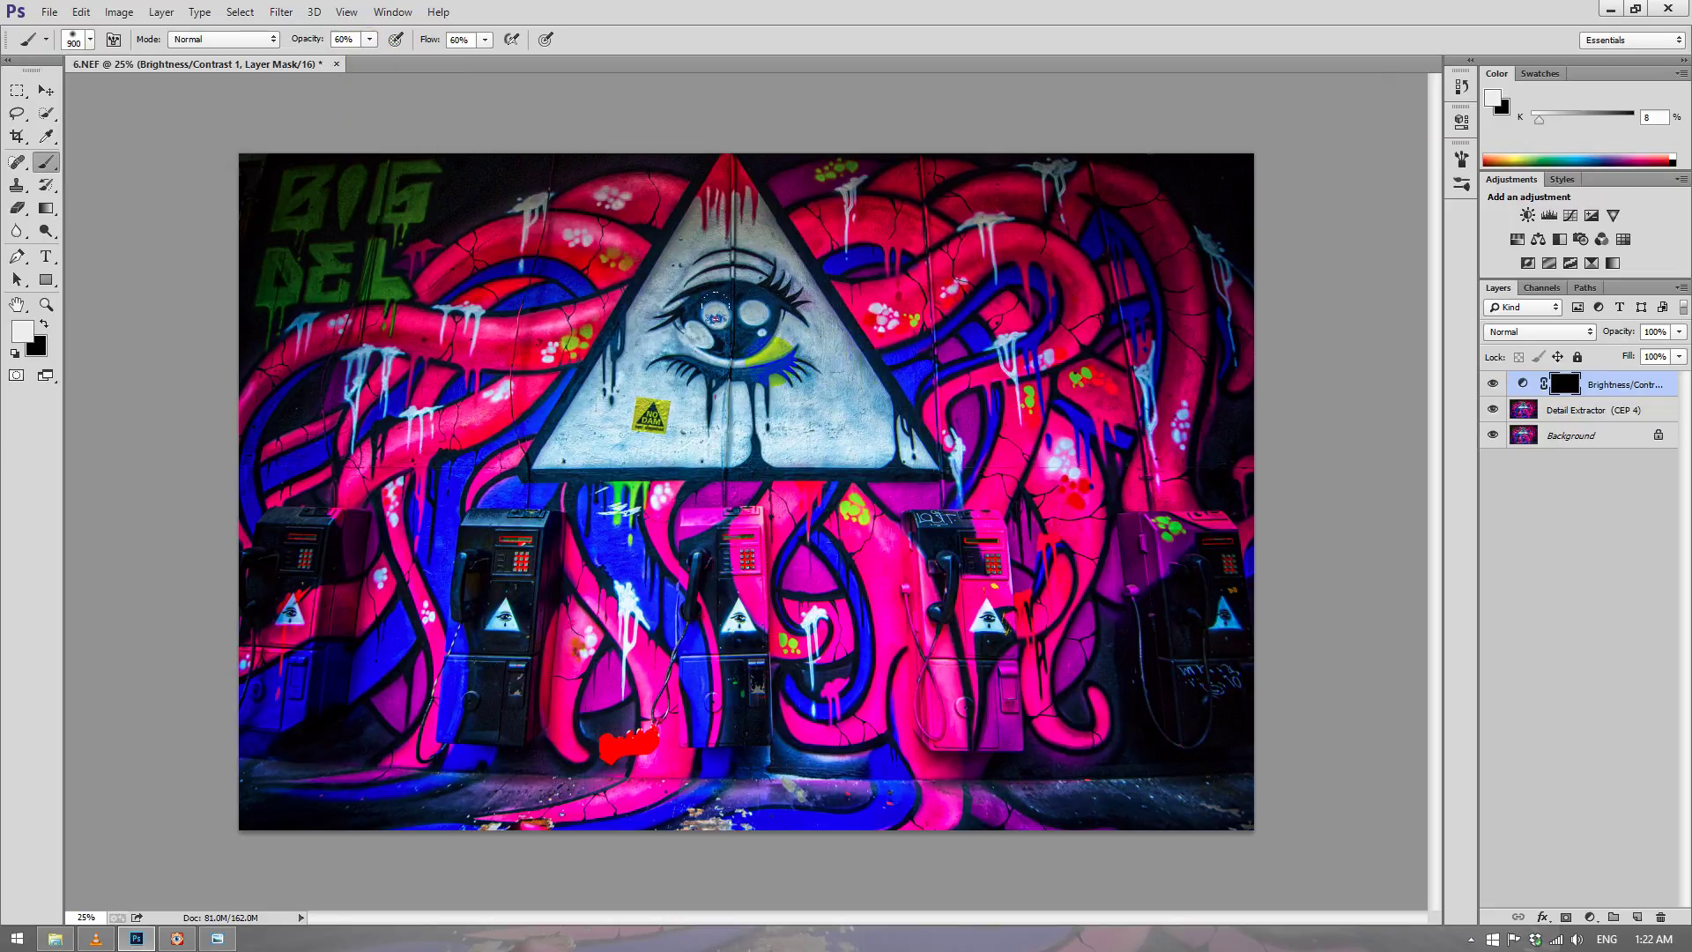
pyautogui.moveTo(705, 347); pyautogui.dragTo(764, 310)
pyautogui.moveTo(696, 255); pyautogui.dragTo(704, 412)
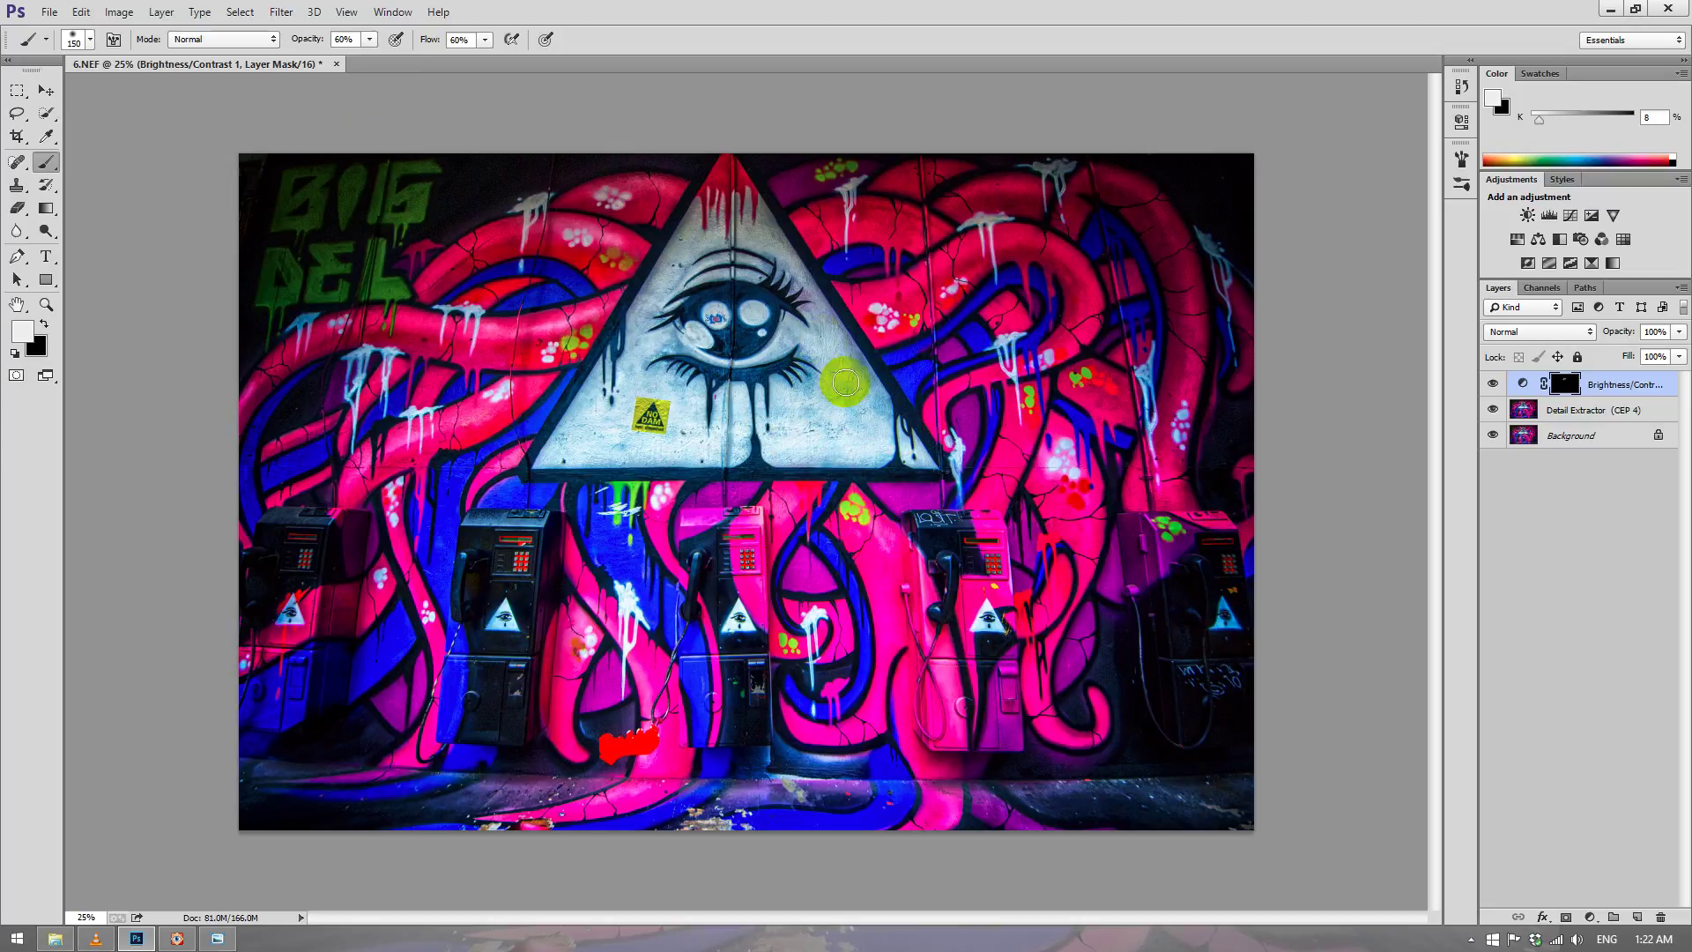
pyautogui.click(756, 212)
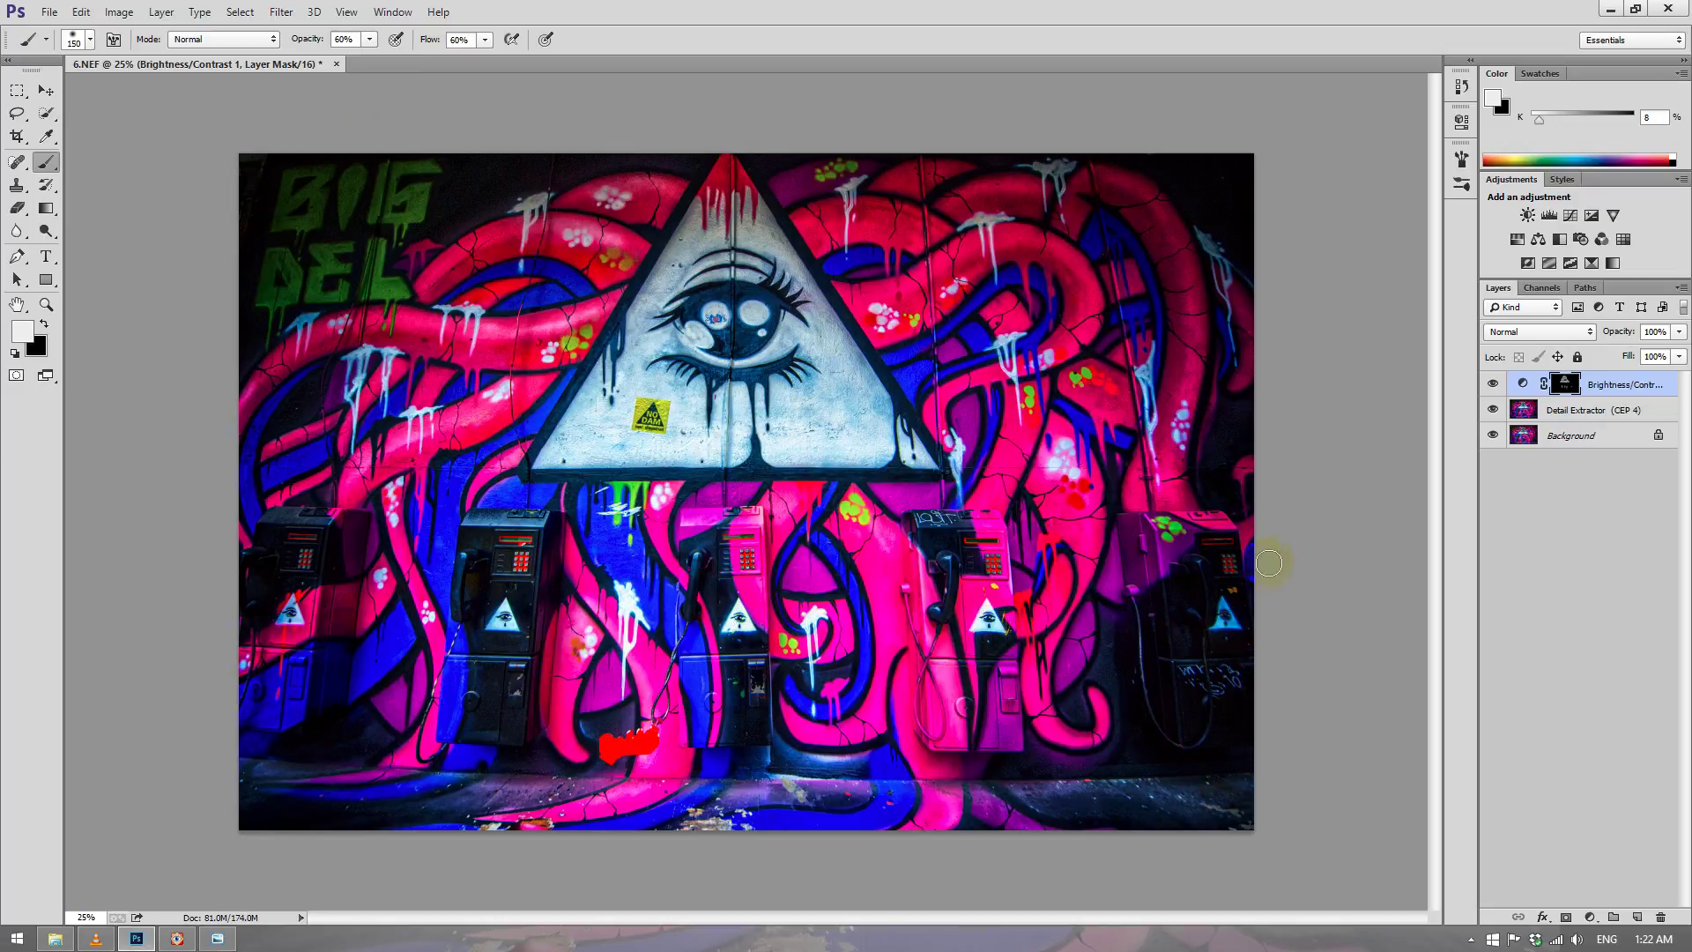
pyautogui.click(1206, 471)
pyautogui.moveTo(1179, 414)
pyautogui.mouseDown()
pyautogui.moveTo(1066, 446)
pyautogui.moveTo(985, 218)
pyautogui.mouseUp()
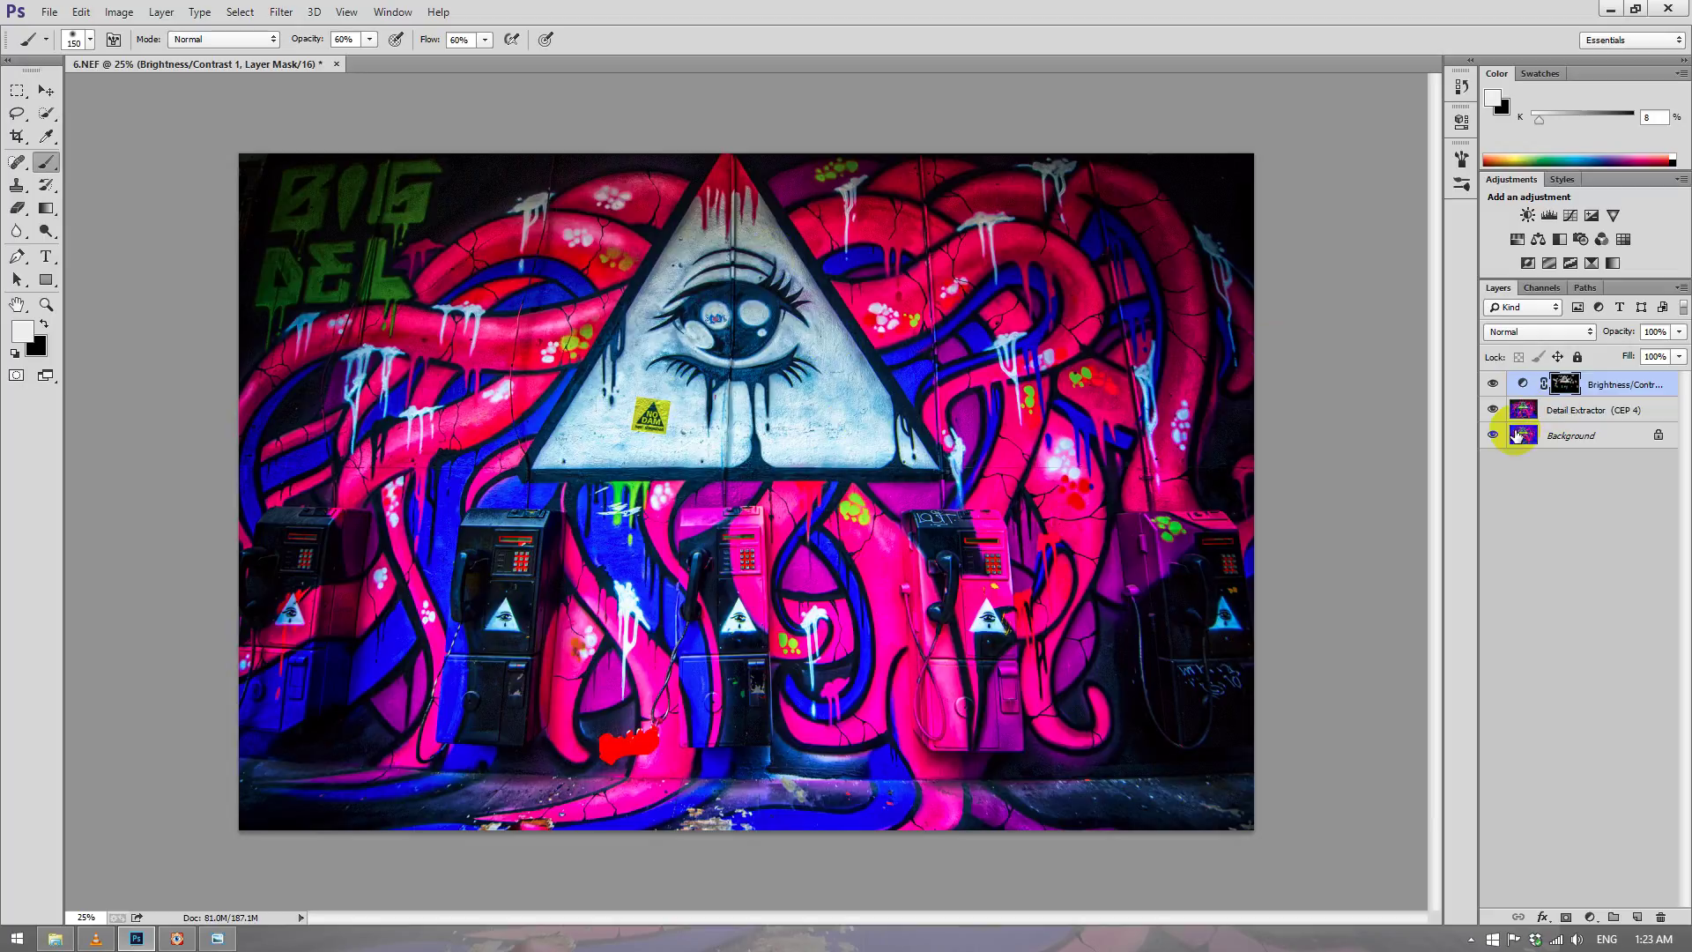
# Add Hue/Saturation and Brightness/Contrast (contrast 7) adjustment layers, compare visibility, then show the end card.
pyautogui.click(1517, 239)
pyautogui.click(1411, 107)
pyautogui.click(1527, 215)
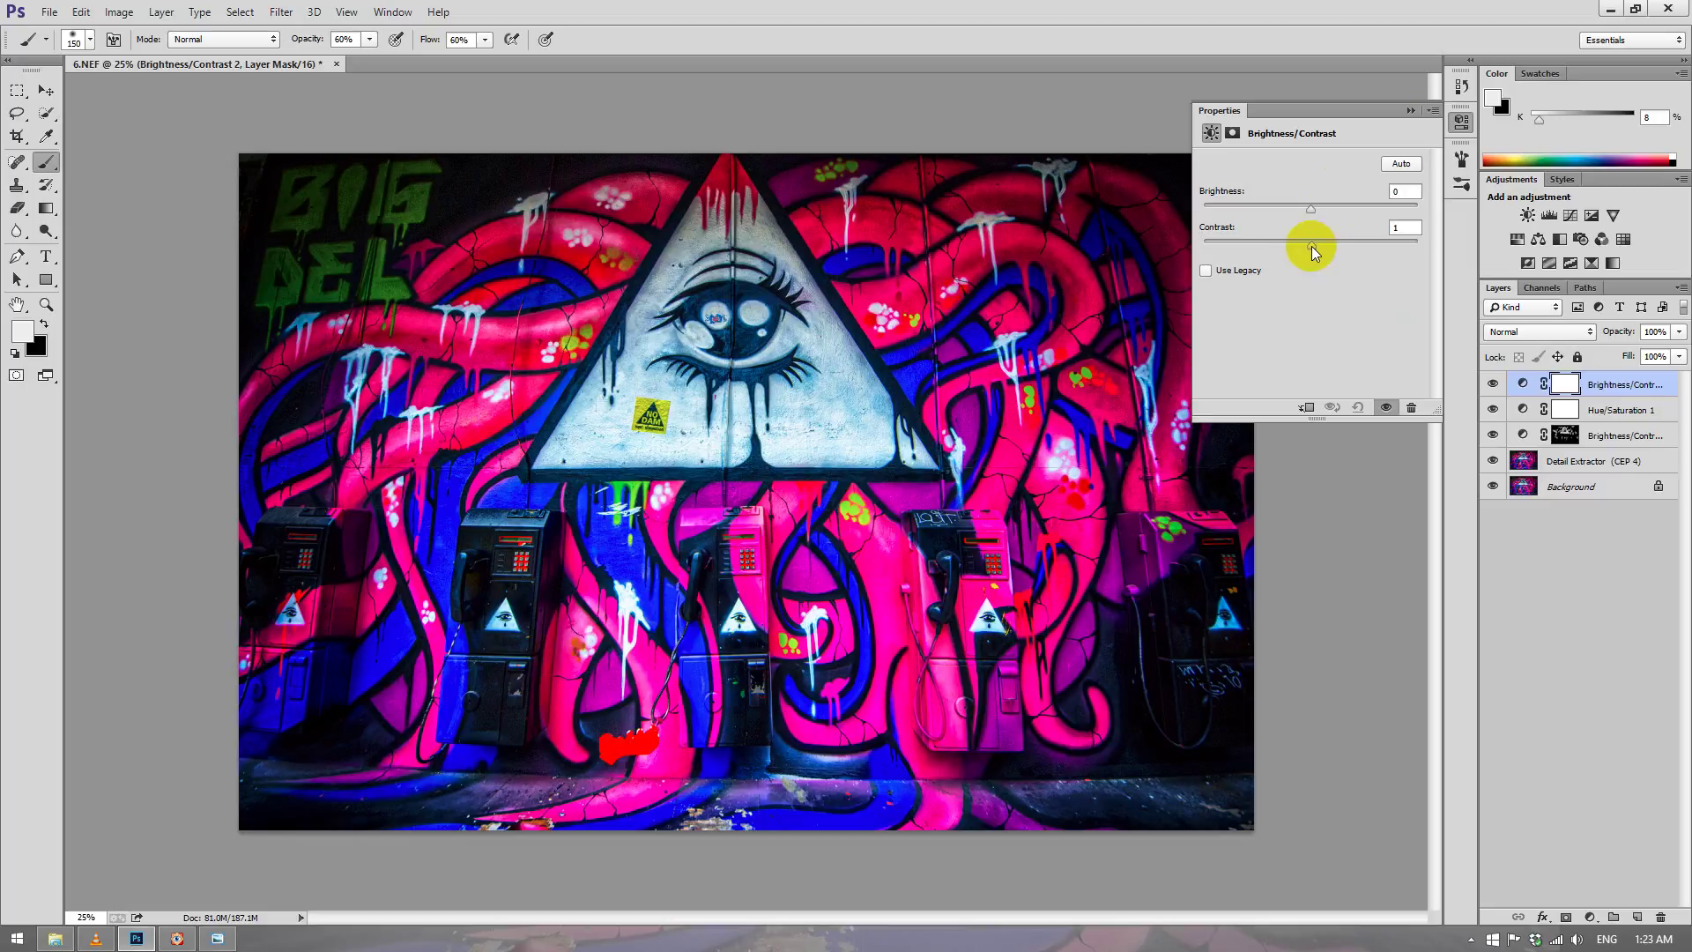
pyautogui.click(1409, 107)
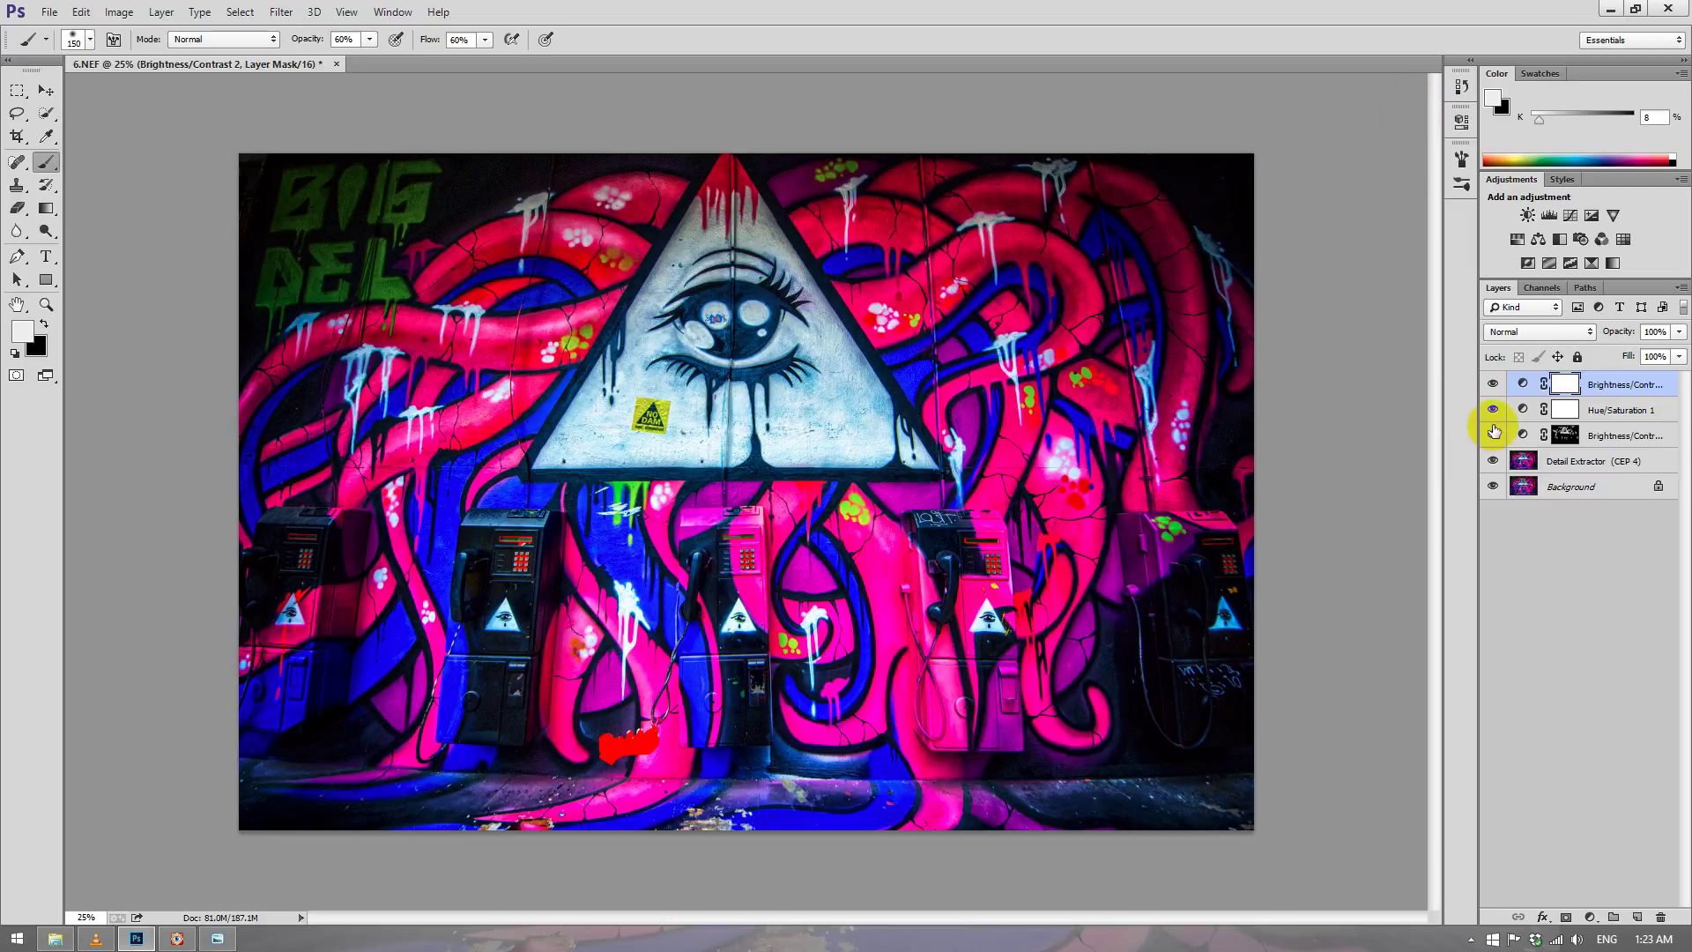
pyautogui.click(1492, 436)
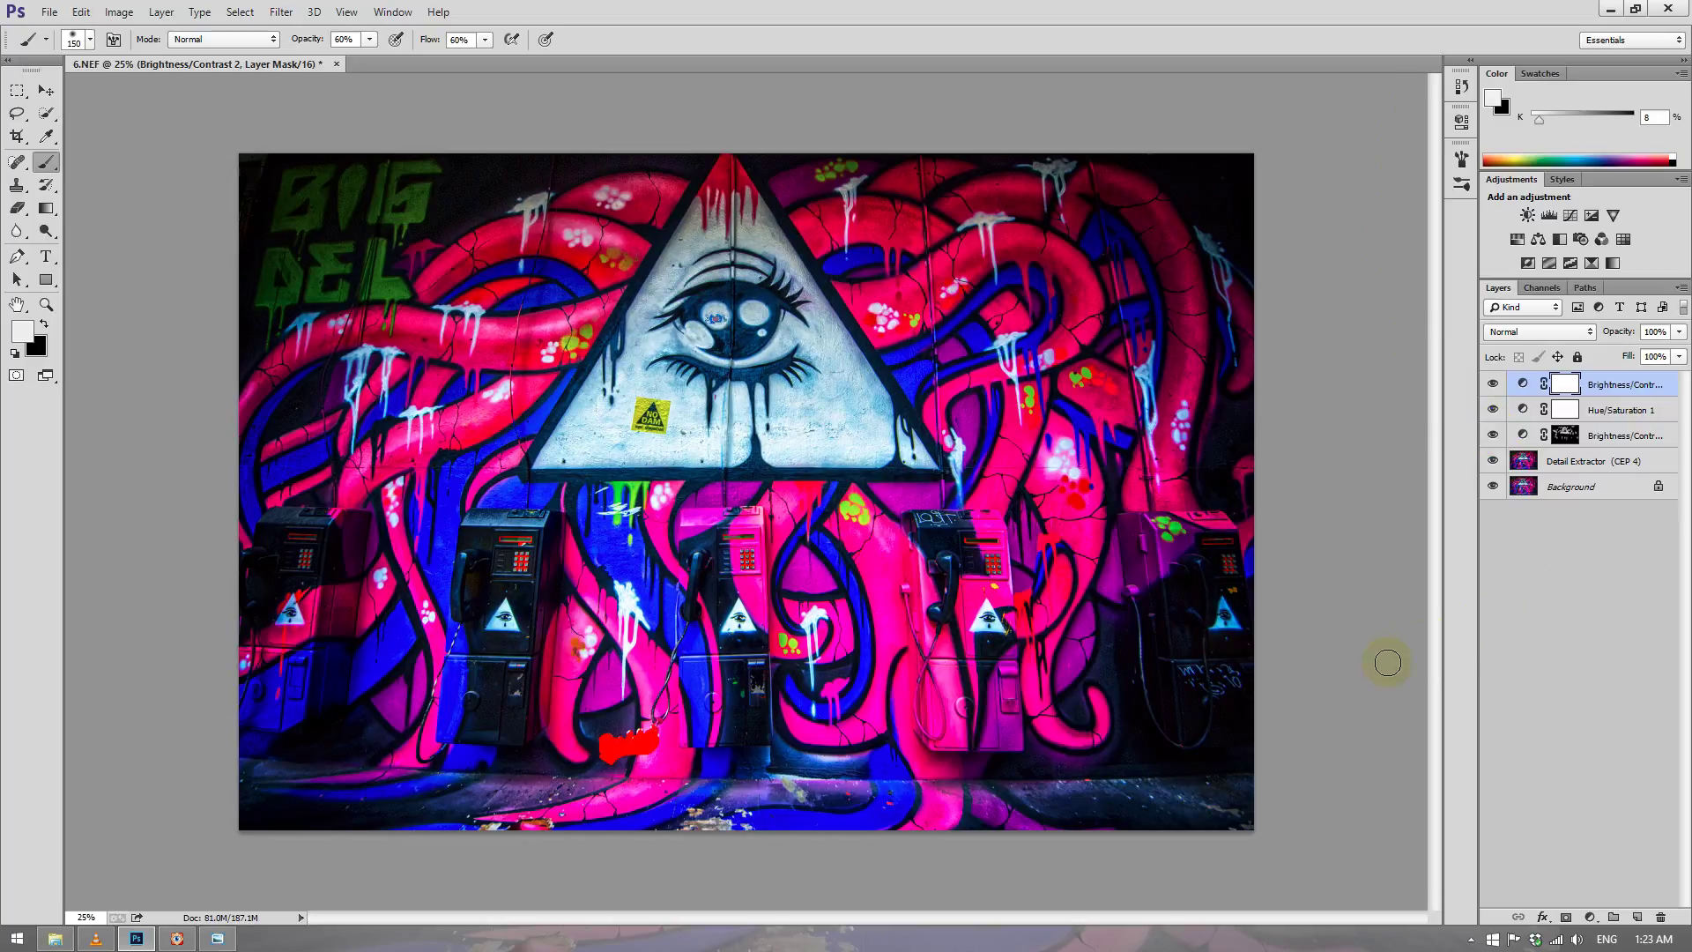
pyautogui.click(217, 937)
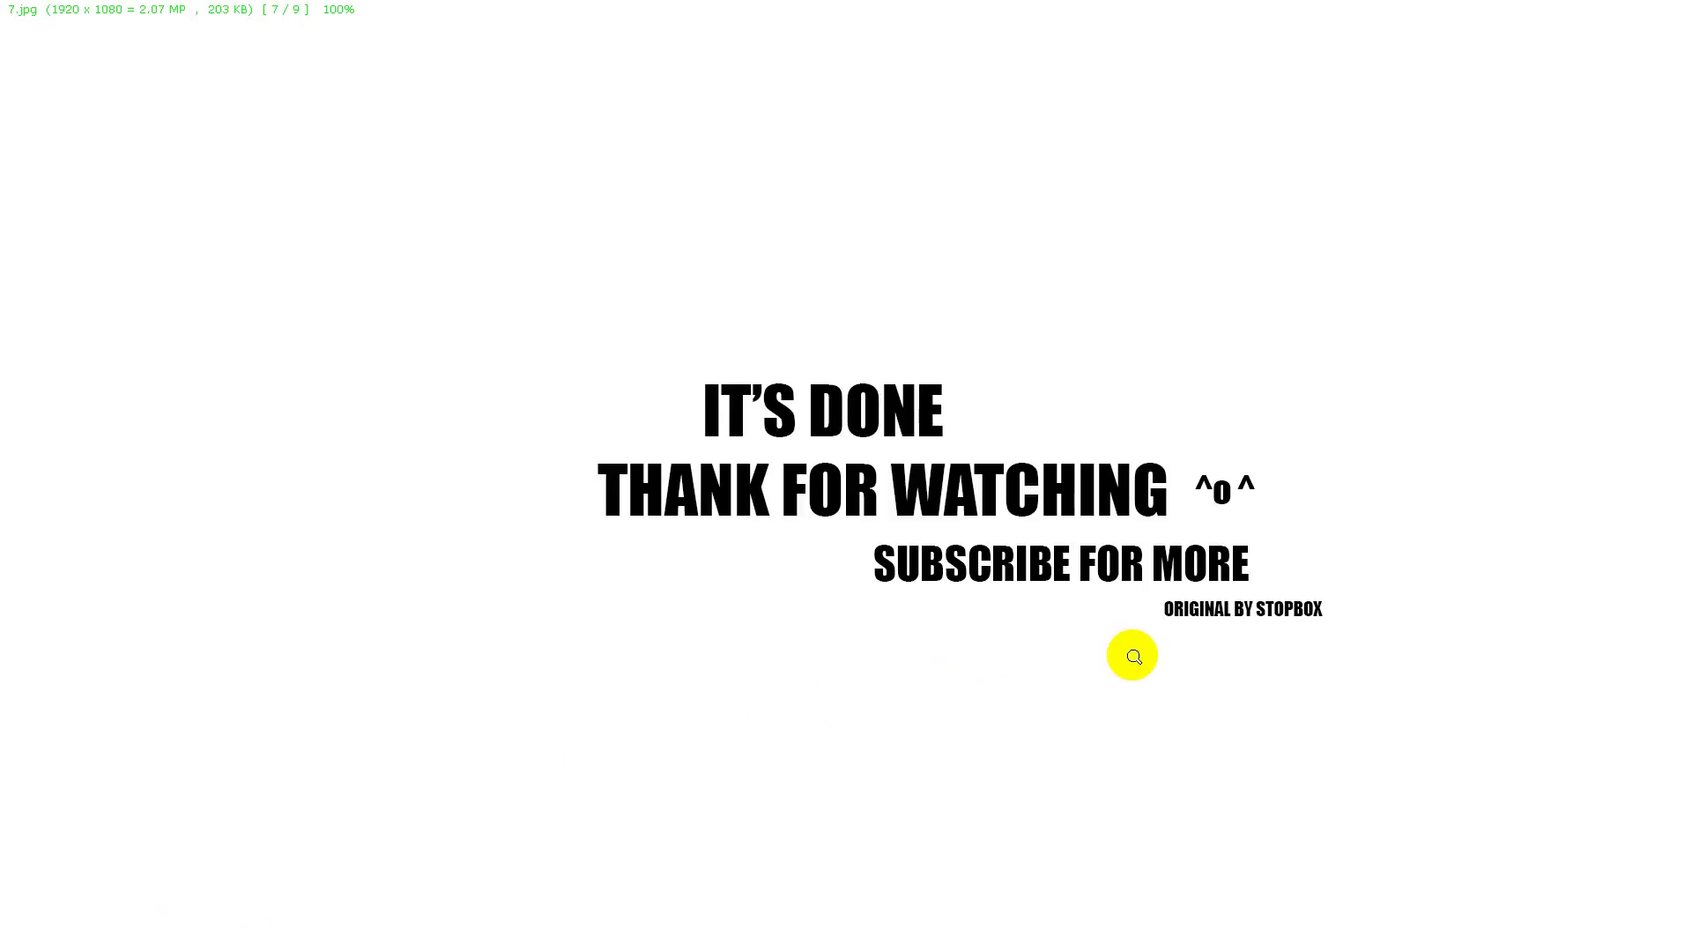
# Page past the follow-me slide to the final 'FOR MORE VIDEO' card, image 9 of 9.
pyautogui.press('Right')
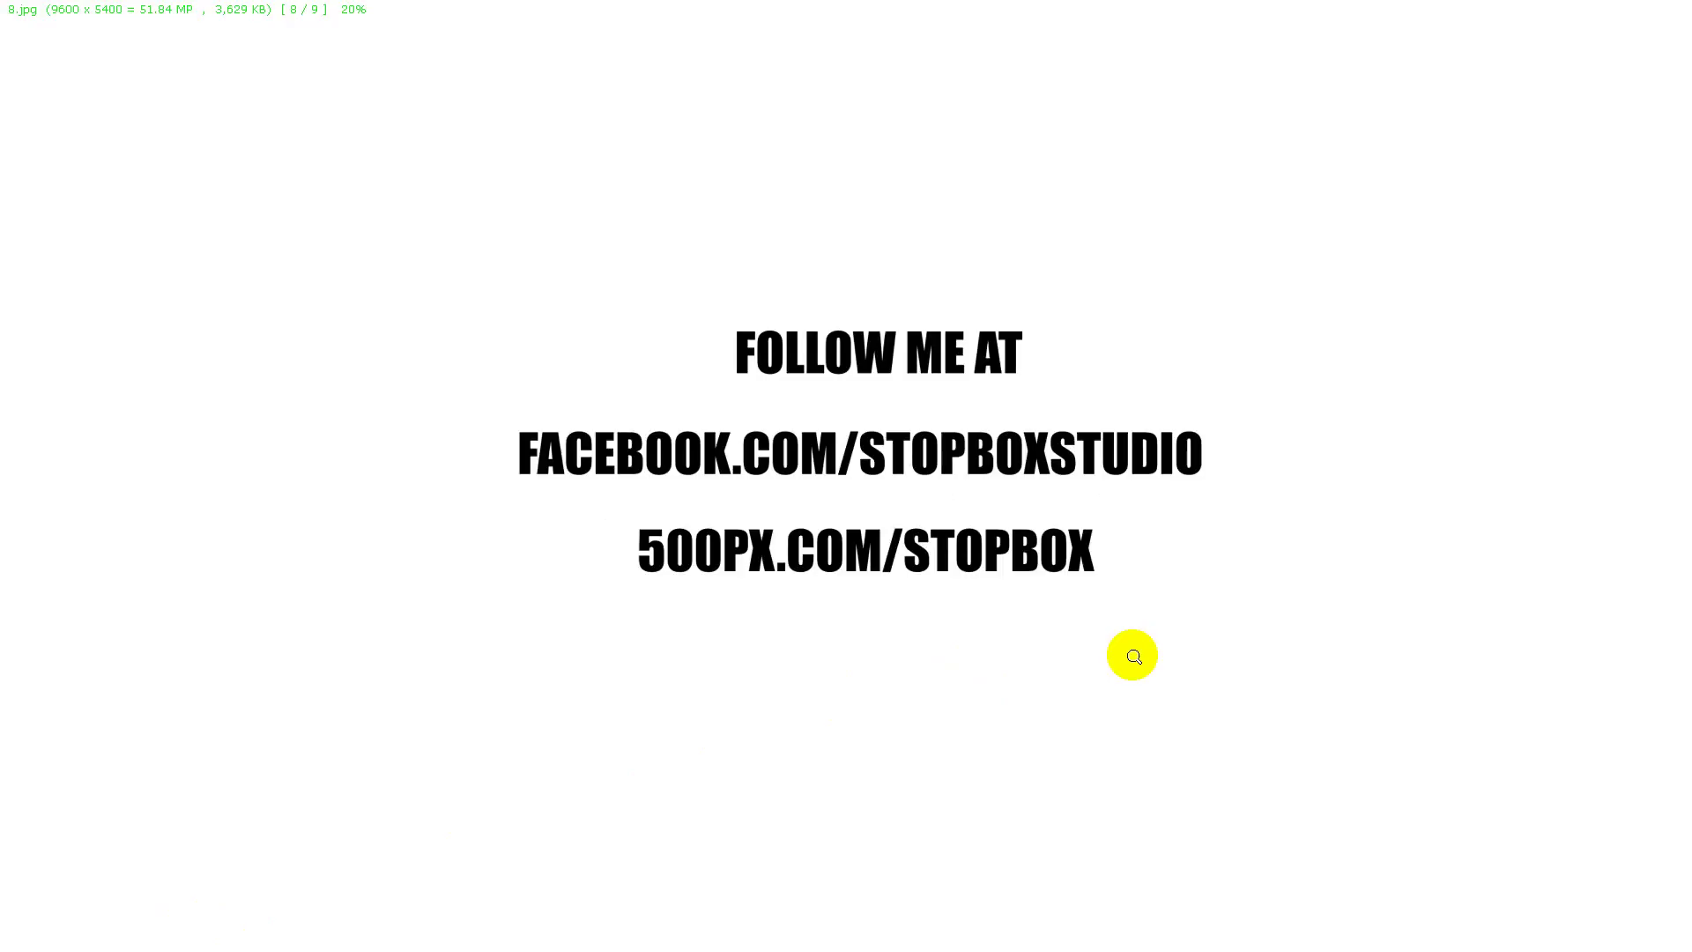
pyautogui.press('Right')
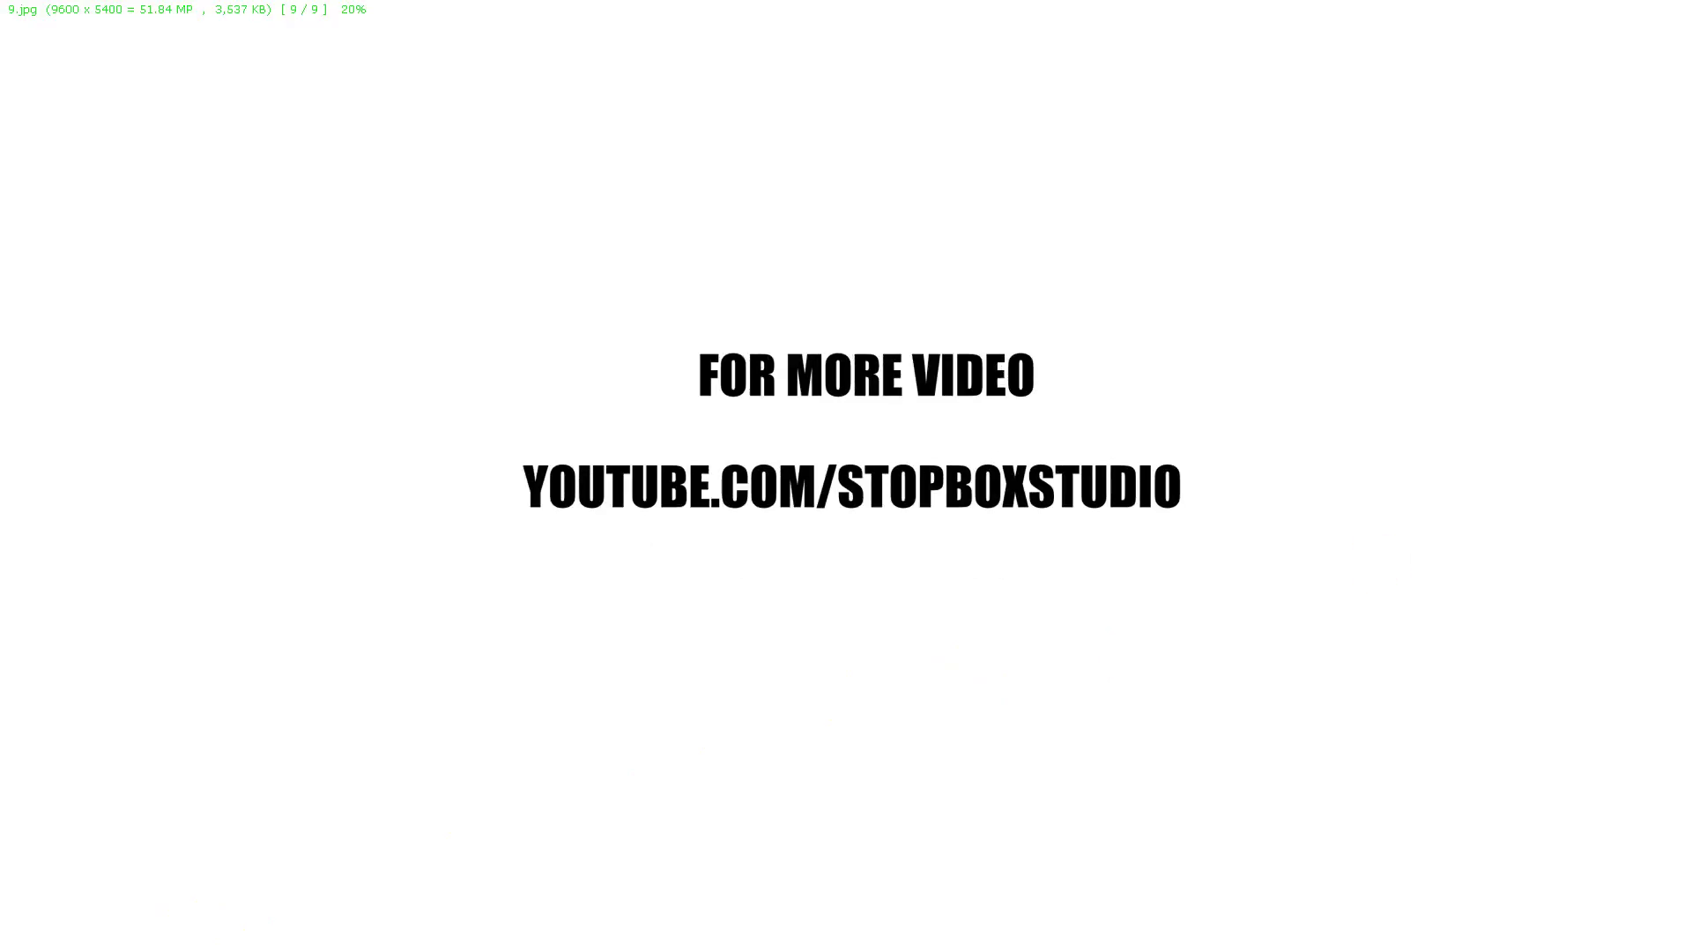